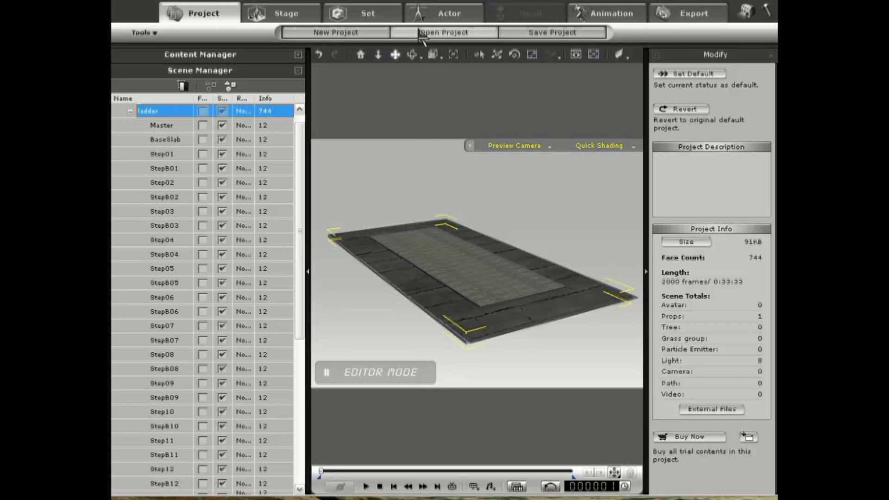
Raise Step01 along the Z axis so a solid block rises from the front end of the ladder's base slab
left_click_drag(430, 269, 437, 304)
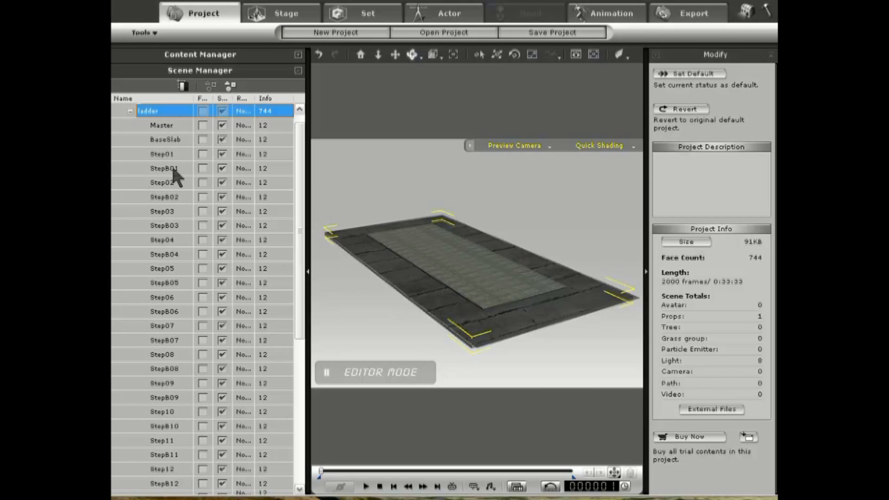
left_click(164, 153)
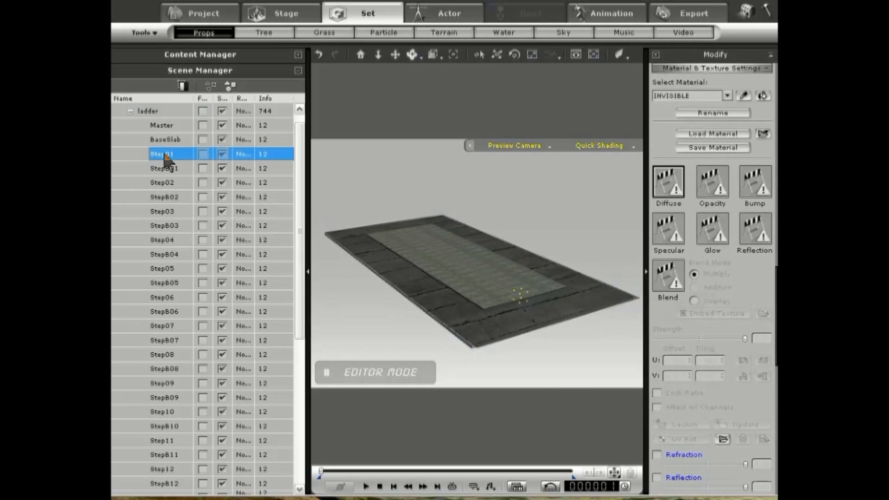
left_click(496, 54)
left_click_drag(522, 263, 545, 3)
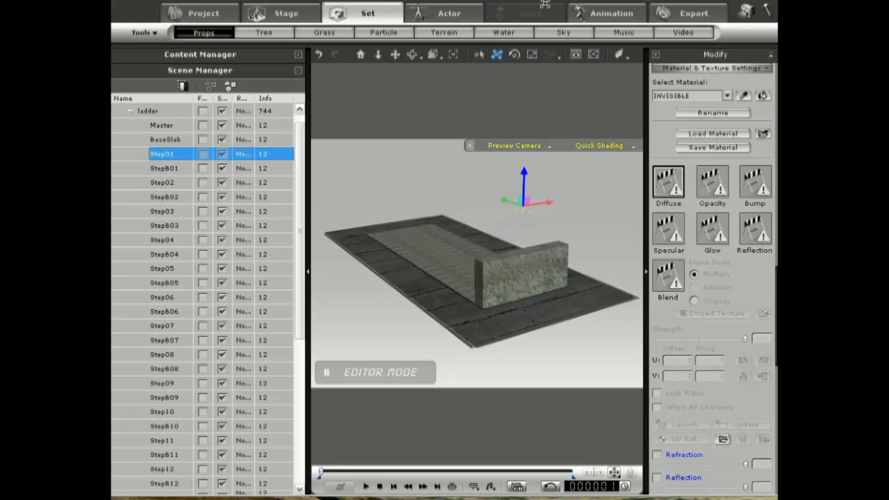
Try shifting Step01 horizontally along its Y and X axes, and undo the last shift
left_click_drag(504, 198, 486, 294)
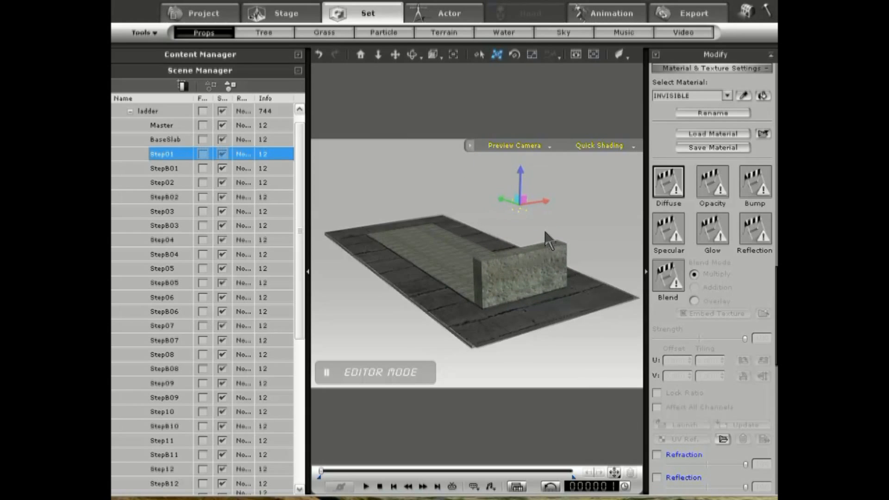
left_click_drag(544, 198, 574, 252)
left_click(321, 55)
At frame 196, raise Step01 higher and scale it down along the X axis so the block tapers toward its top
left_click_drag(321, 471, 344, 471)
left_click_drag(522, 175, 528, 2)
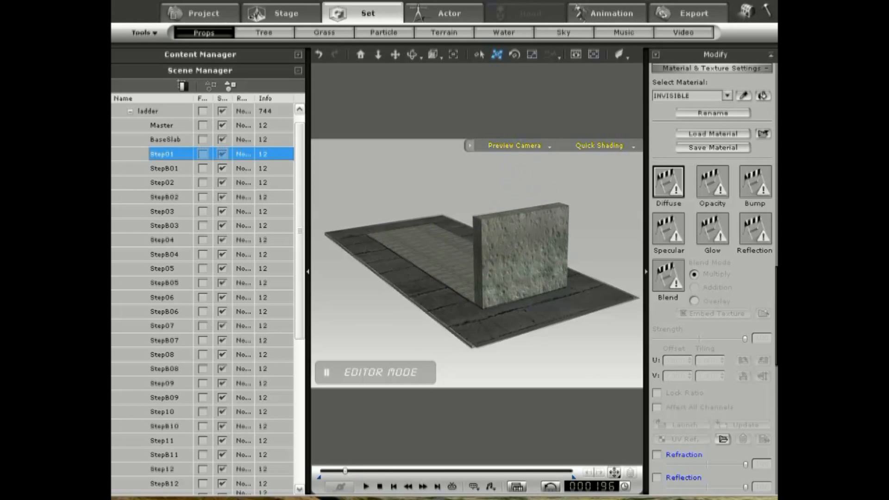
left_click(532, 54)
left_click(401, 54)
left_click_drag(405, 157, 420, 212)
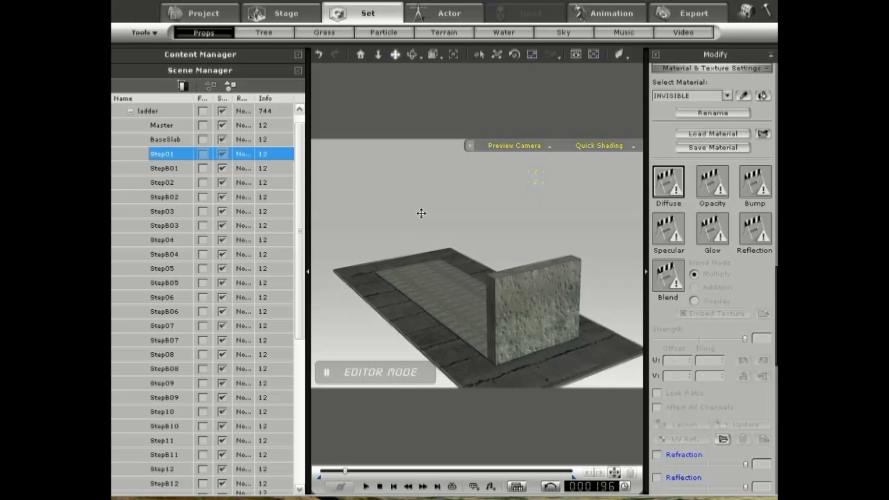
left_click(530, 53)
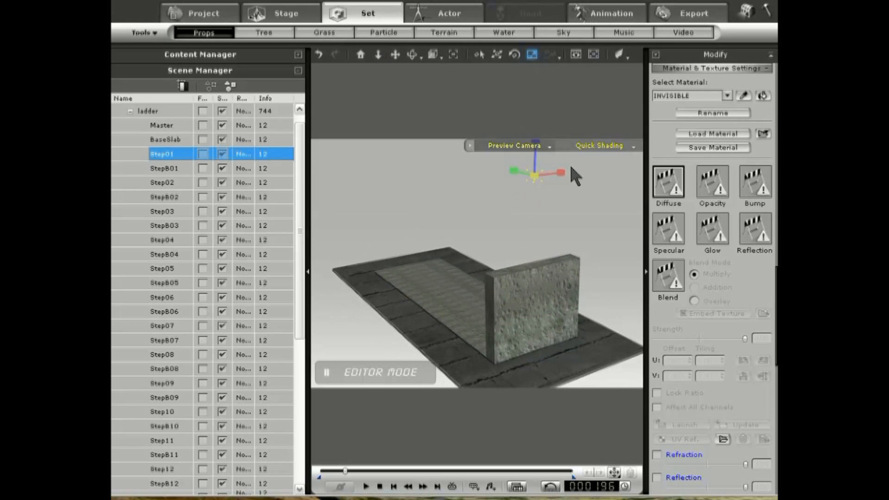
left_click_drag(555, 172, 165, 300)
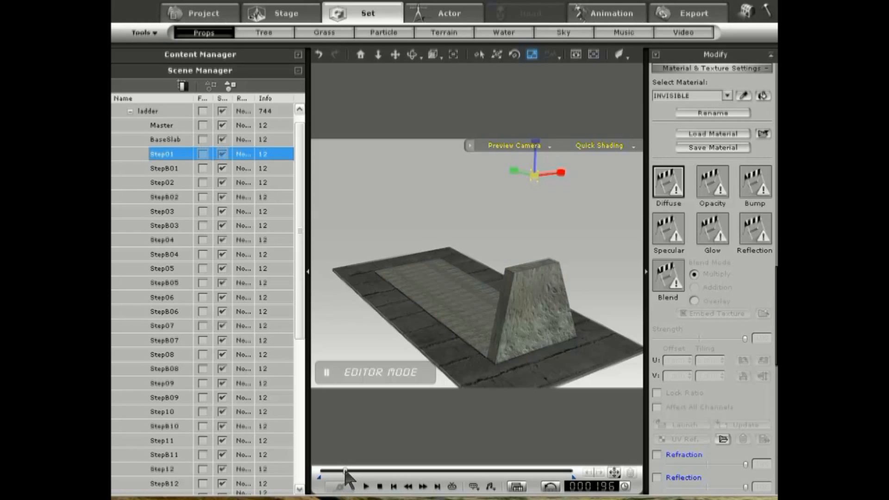
At frame 1, lower Step01 back to the level of the base slab and play the animation
left_click_drag(343, 471, 321, 471)
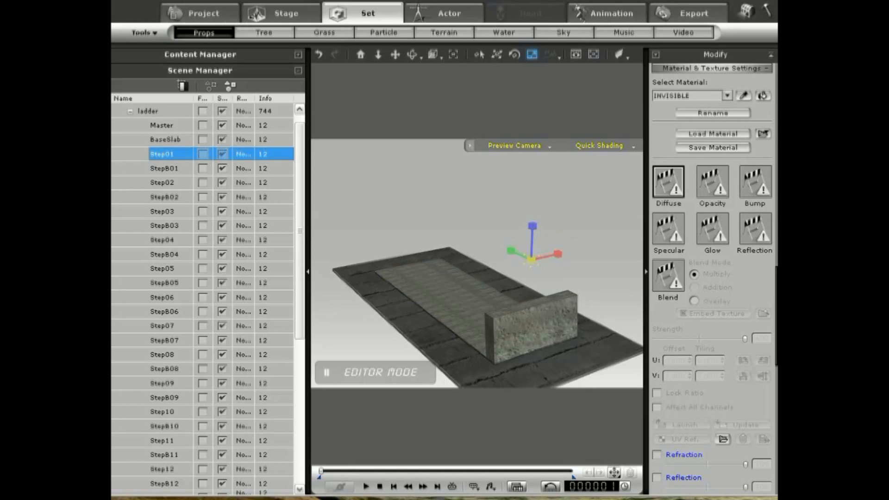
left_click(498, 54)
left_click_drag(533, 230, 526, 488)
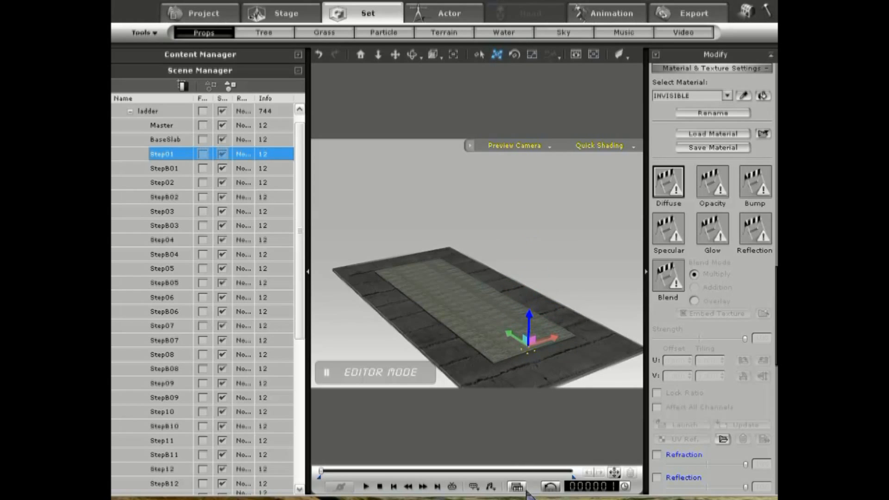
left_click(365, 487)
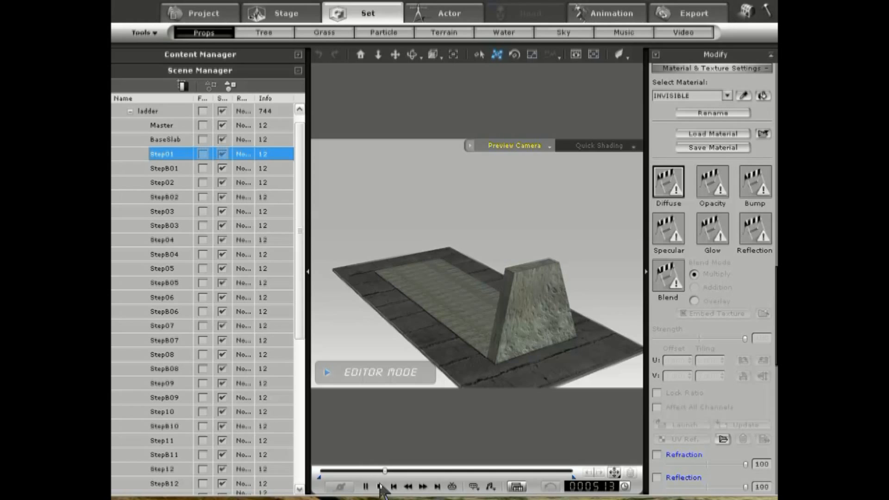
left_click(380, 486)
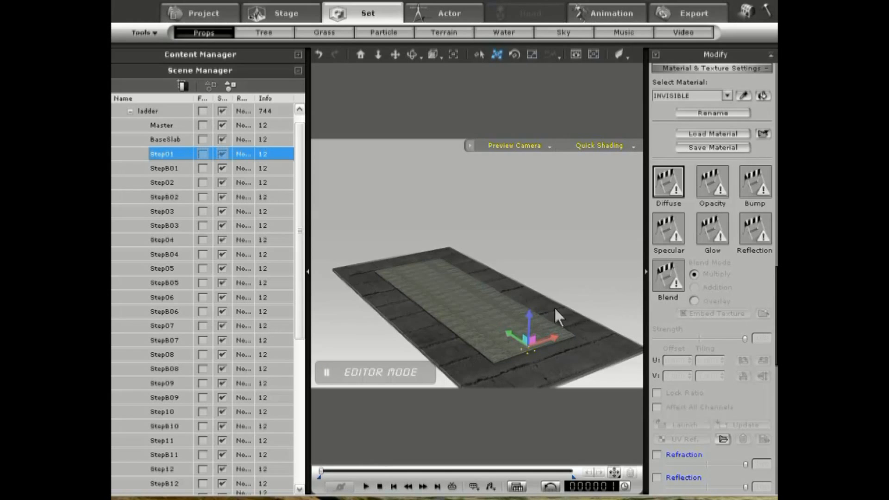
At frame 1, raise Step01 above the slab and lift StepB01 so the underside of the block leaves the floor
left_click_drag(532, 314, 530, 115)
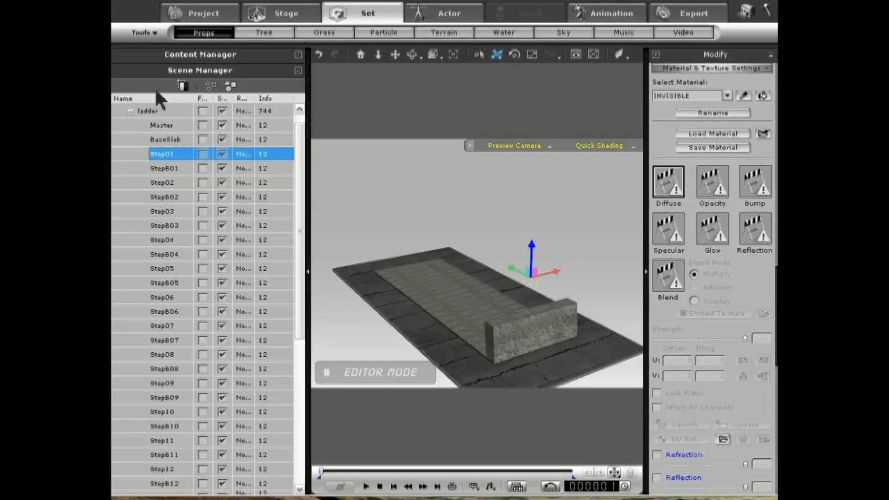
left_click(167, 168)
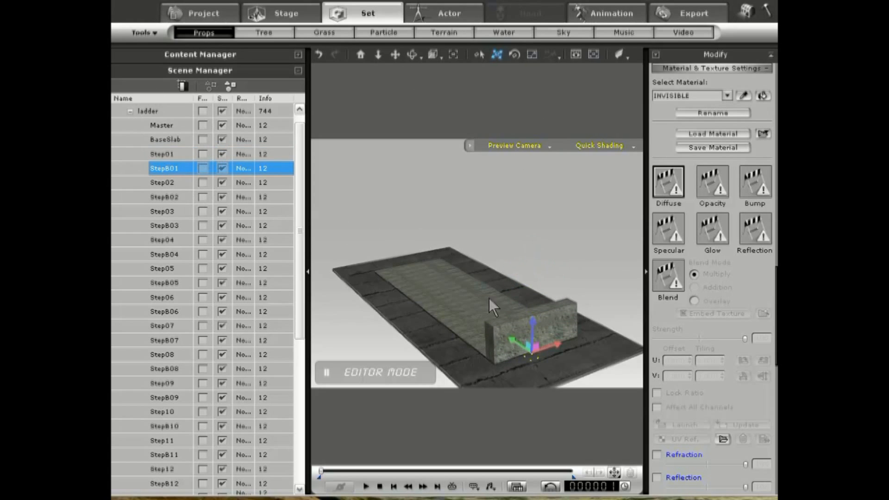
left_click_drag(534, 330, 534, 181)
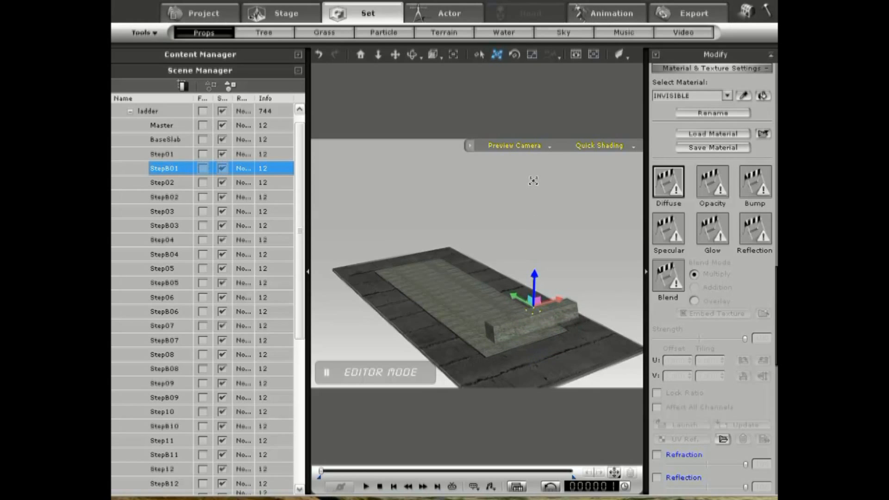
Shift Step01 along the Y axis toward the front end of the slab so the floating block slants
left_click(412, 55)
left_click_drag(401, 262, 597, 2)
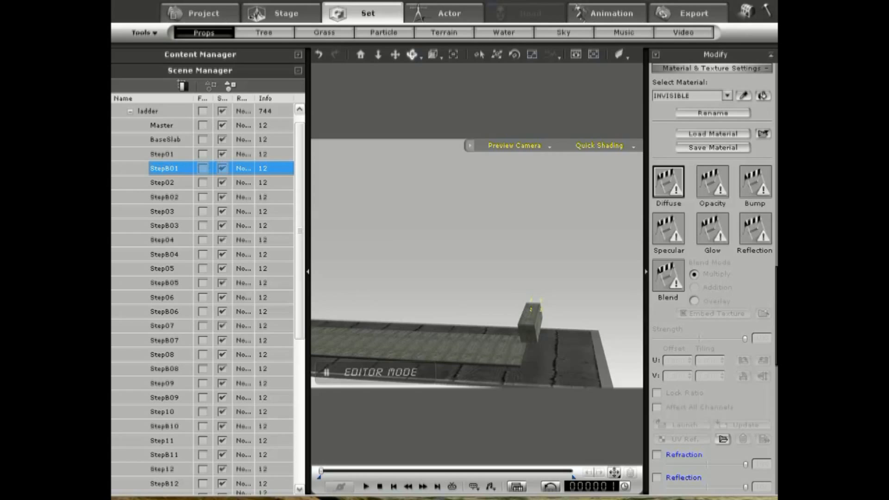
left_click(164, 154)
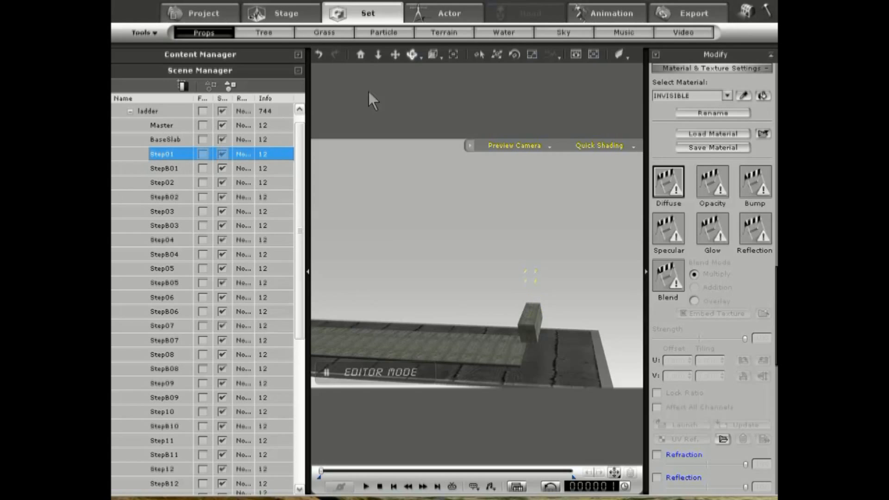
left_click(496, 54)
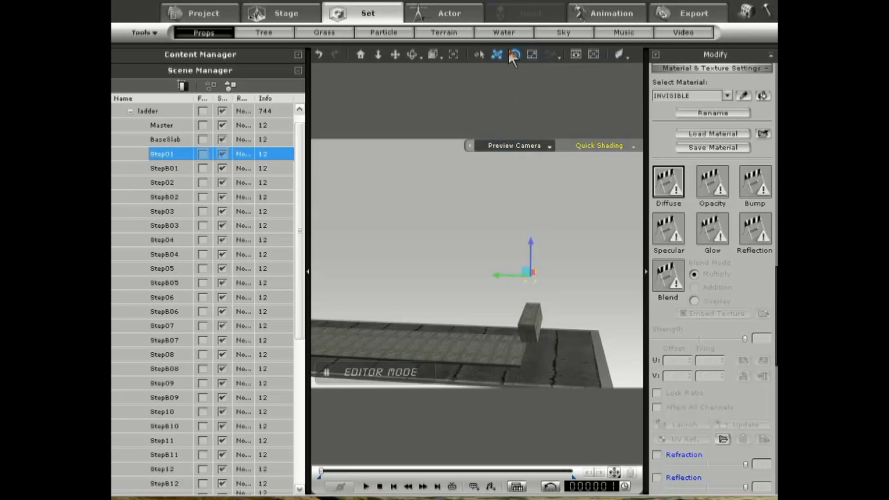
left_click_drag(494, 276, 546, 276)
left_click_drag(630, 310, 519, 306)
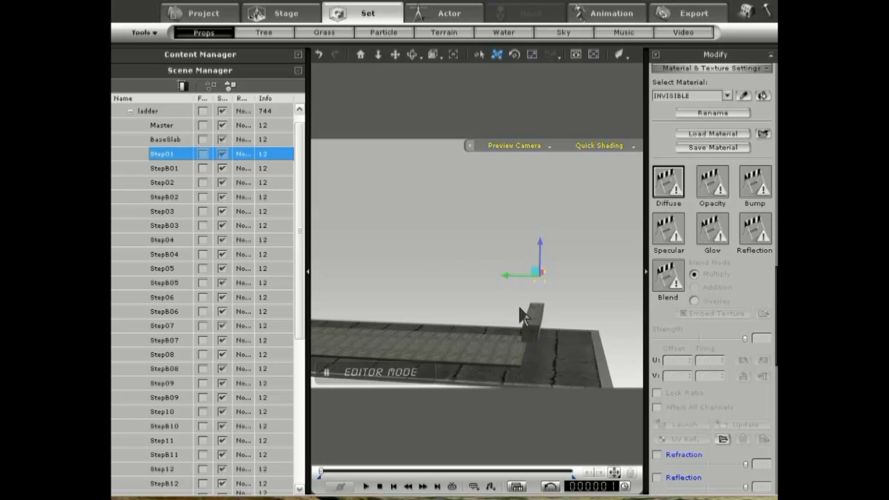
Rotate Step01 about the Y axis to tilt the block's top face, and shift it slightly along the X axis
left_click(414, 55)
left_click_drag(414, 56, 190, 199)
left_click(513, 54)
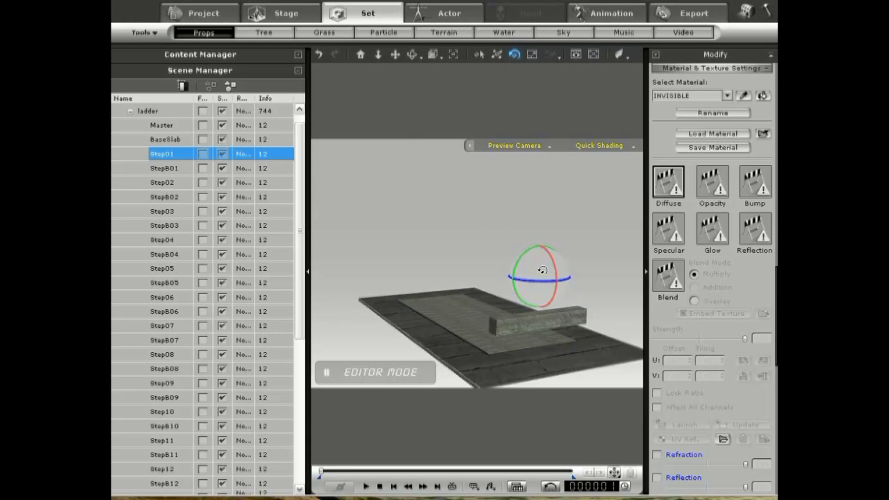
mouse_move(517, 256)
left_mouse_down()
mouse_move(506, 273)
mouse_move(524, 266)
mouse_move(515, 292)
mouse_move(530, 260)
left_mouse_up()
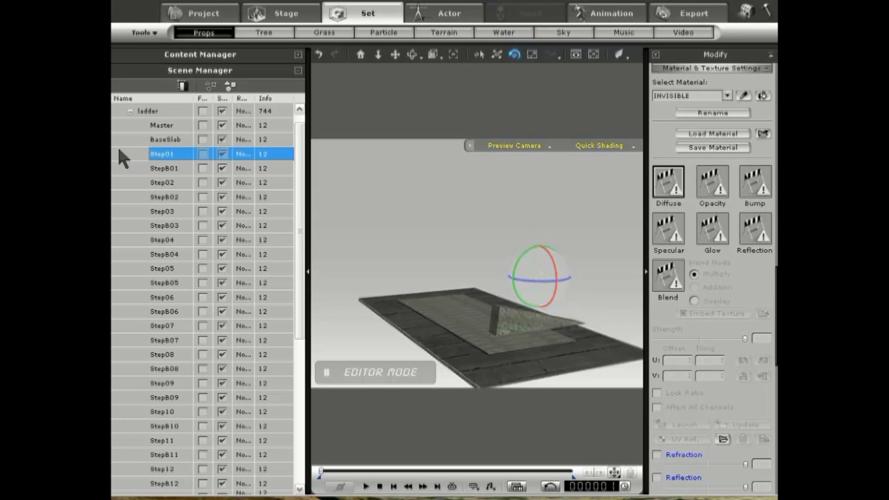
left_click(496, 54)
left_click_drag(572, 274, 580, 343)
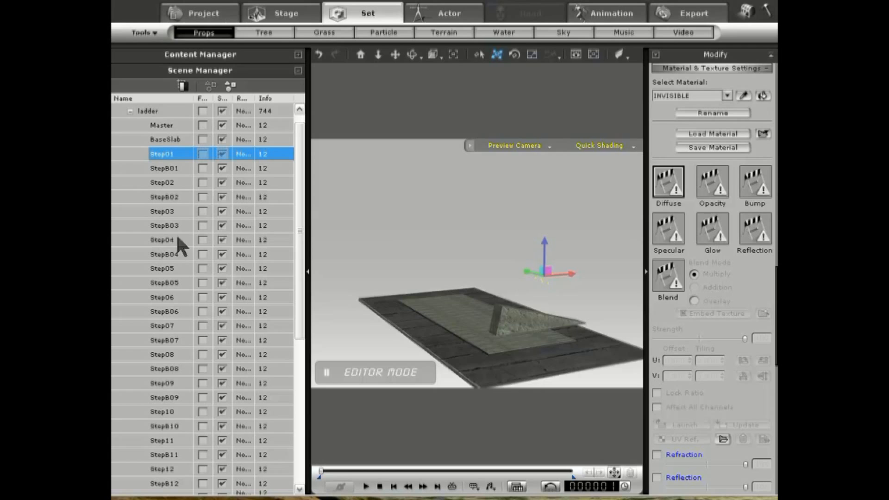
Raise Step04 along the Z axis into a tall standing block behind the tilted one and fine-tune its height
left_click(162, 240)
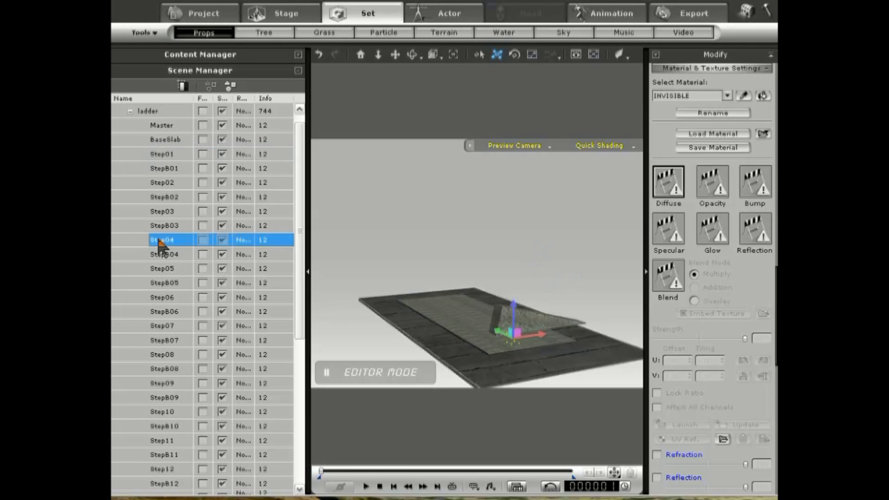
left_click_drag(531, 326, 531, 210)
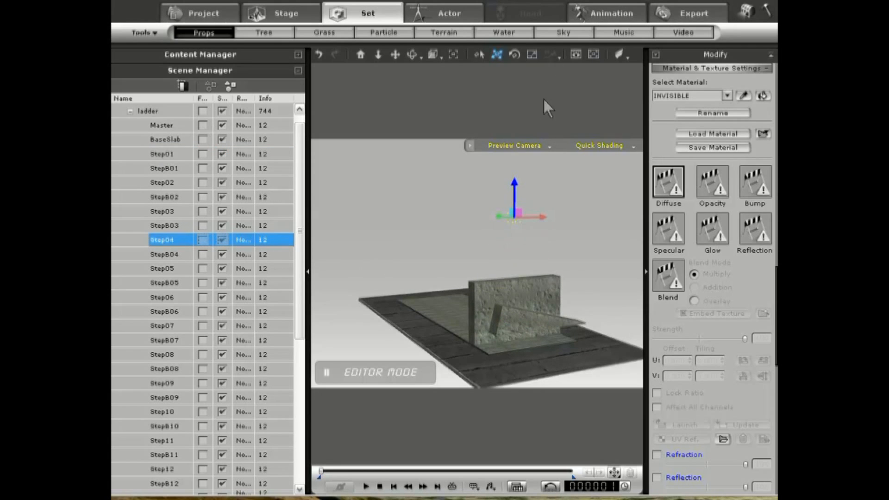
left_click_drag(515, 196, 515, 176)
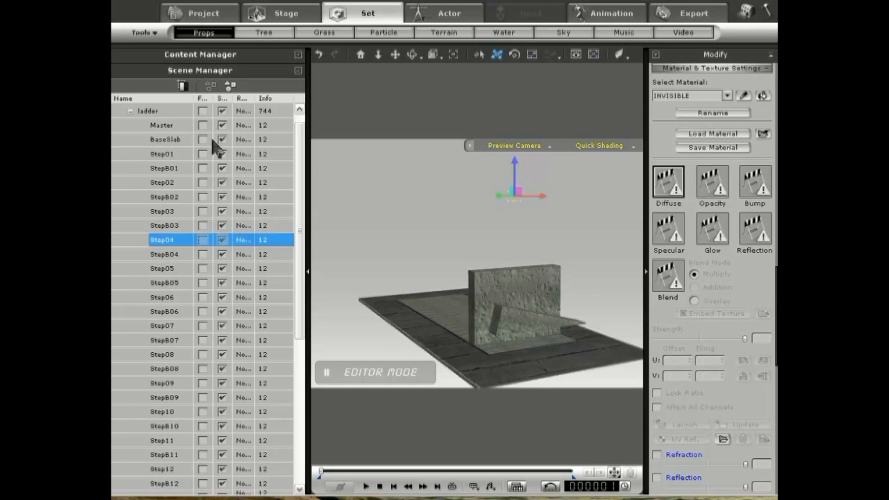
left_click(168, 126)
left_click(156, 110)
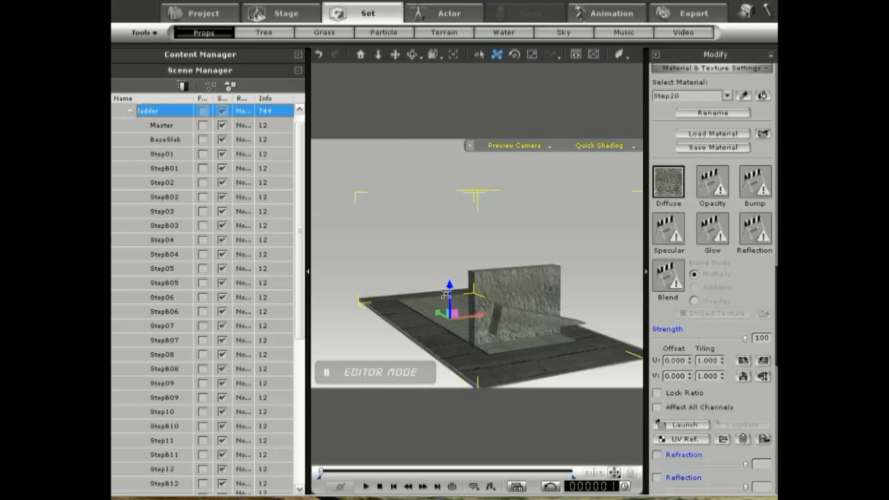
left_click(175, 241)
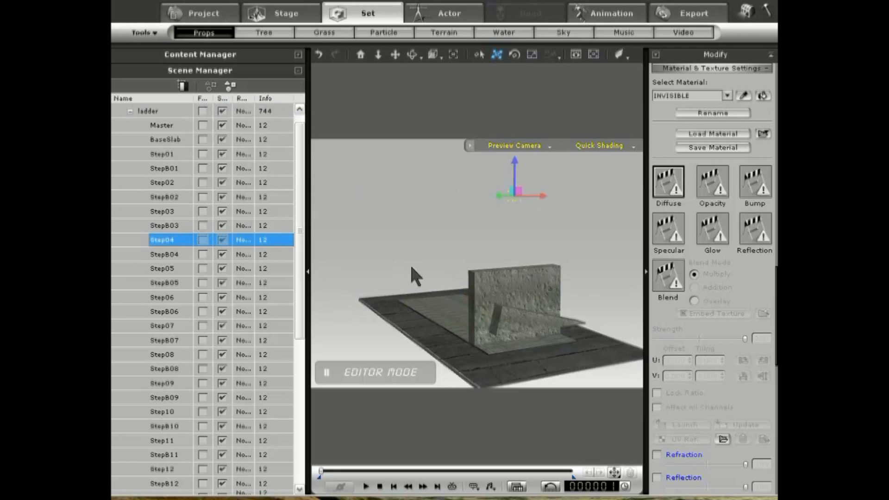
left_click_drag(515, 171, 515, 178)
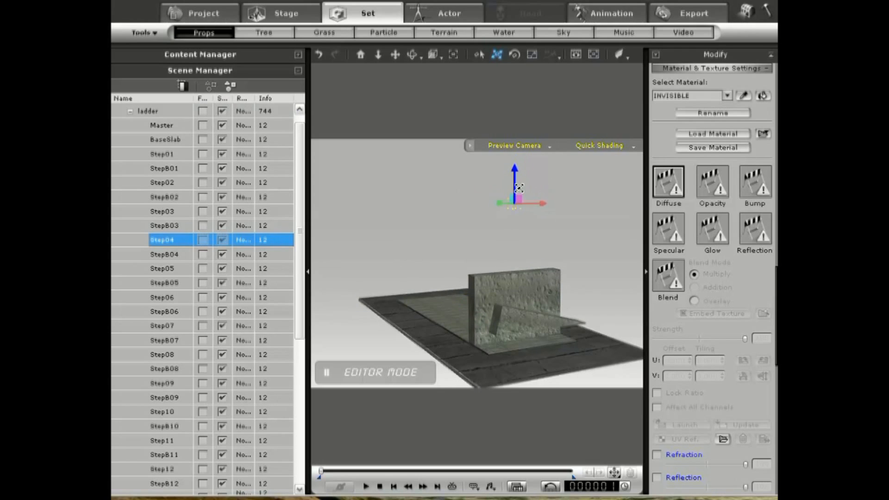
Choose the ladder's Step4 material and open its diffuse texture for replacement
left_click(146, 113)
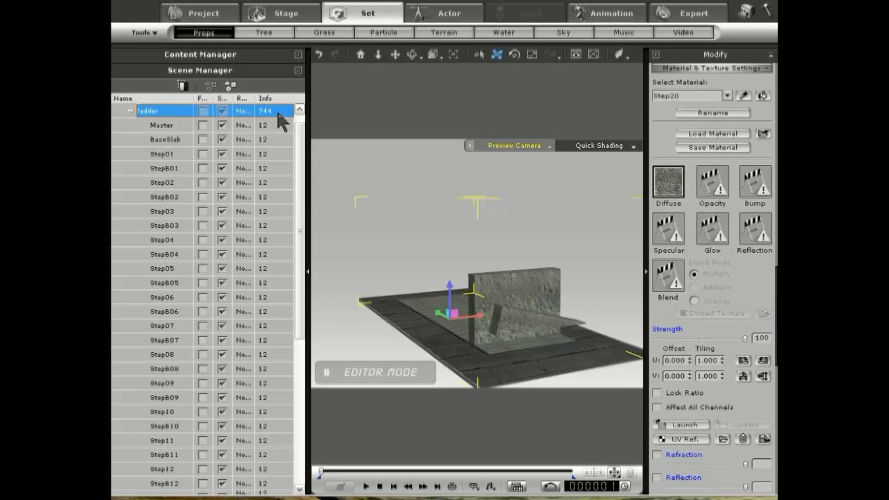
left_click(727, 95)
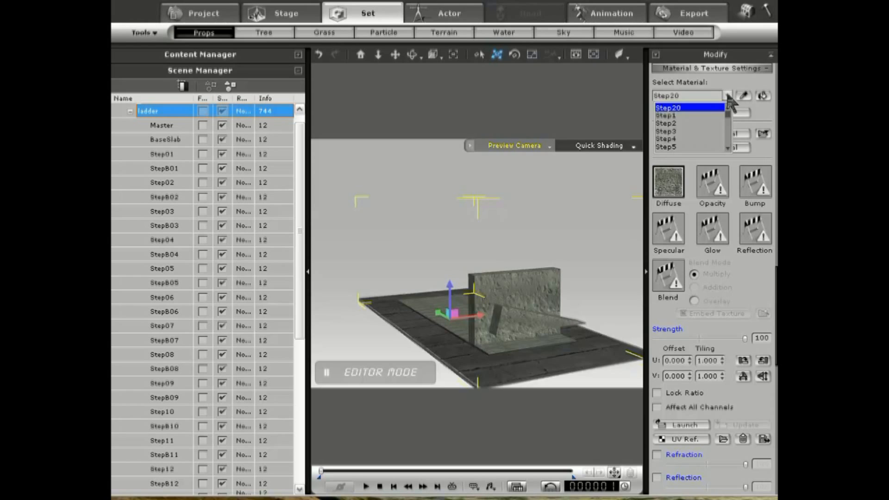
left_click(676, 139)
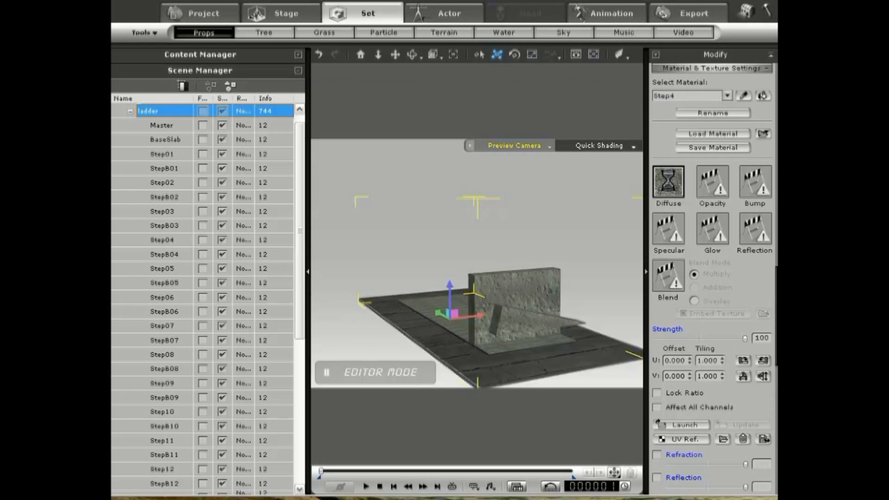
left_click(668, 181)
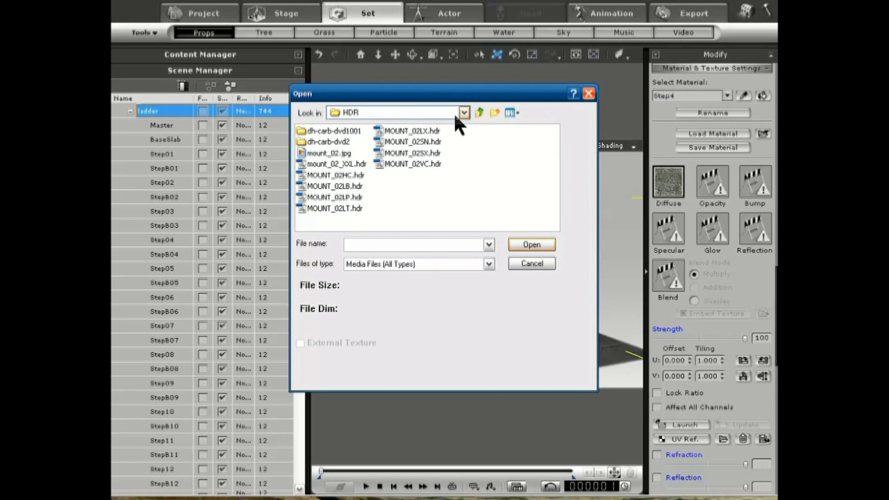
Browse to the Mayan folder inside MAX MAPS on the Data400 (F:) drive
left_click(479, 111)
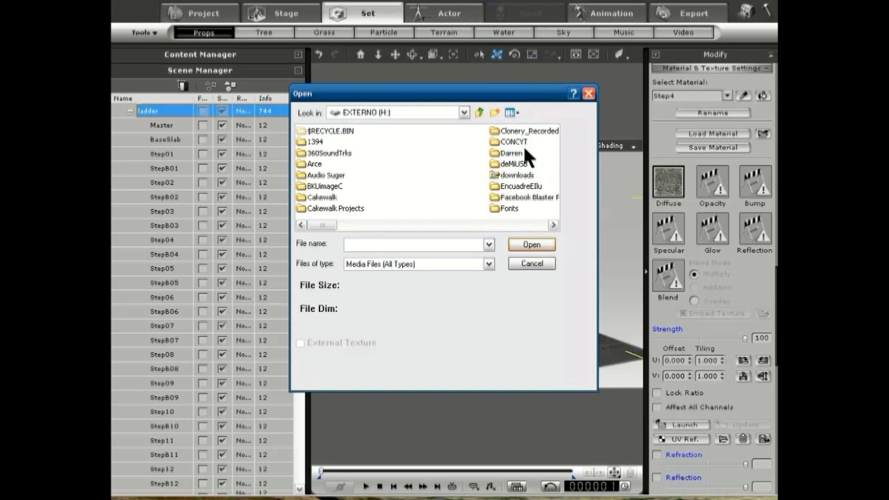
left_click(535, 225)
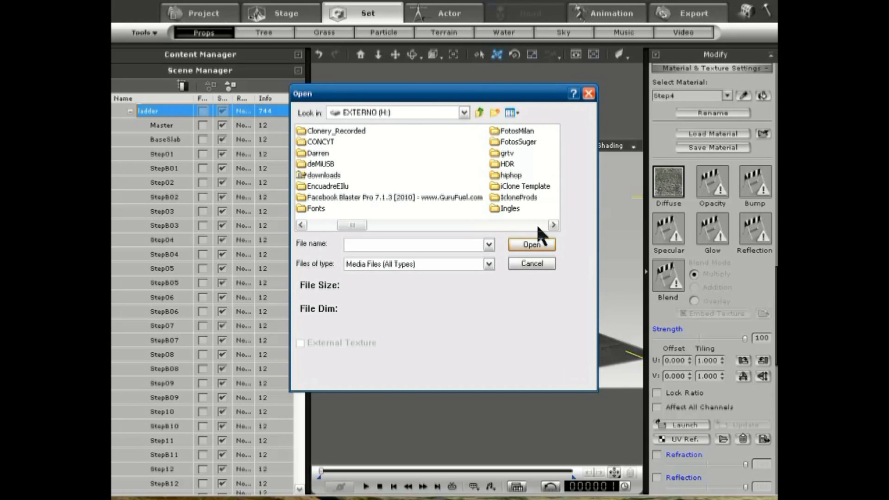
left_click(464, 113)
left_click(389, 200)
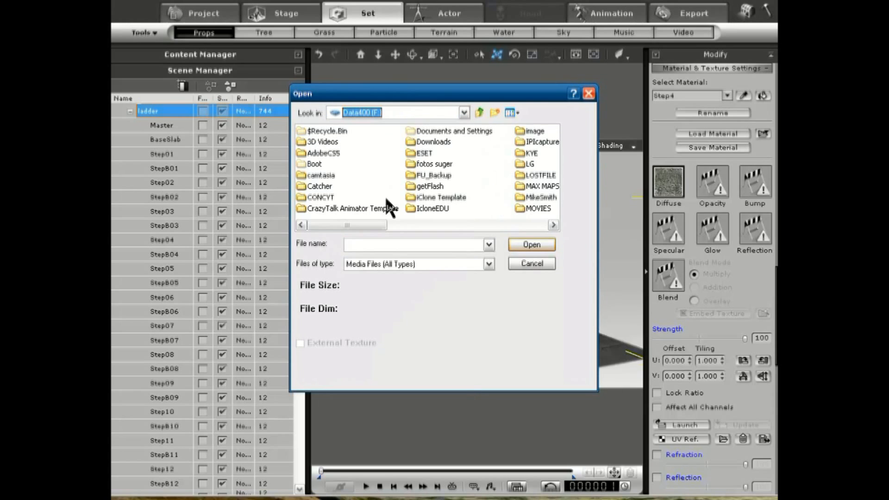
double_click(539, 183)
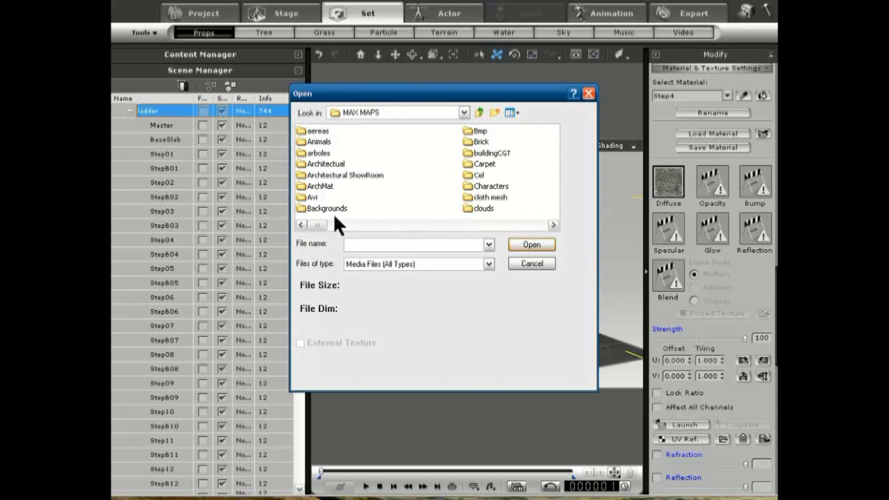
left_click_drag(318, 224, 430, 232)
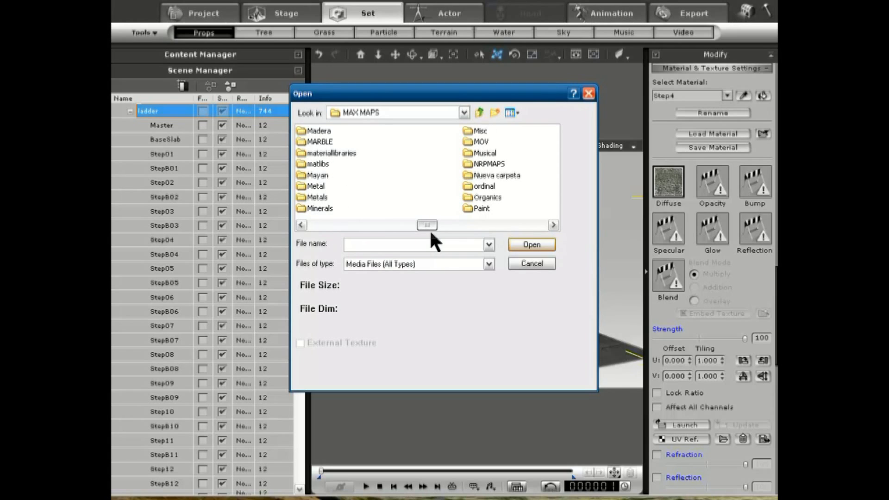
double_click(319, 176)
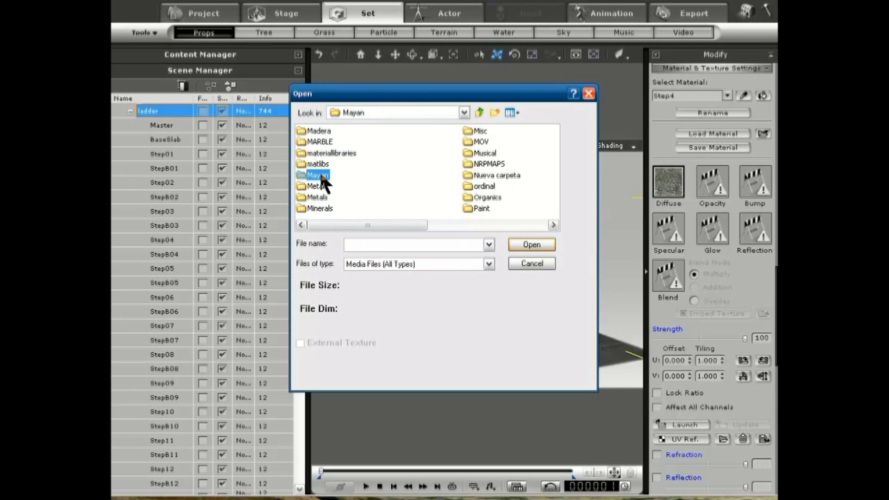
Display the Mayan images as thumbnails and load Engrave1.png as the diffuse texture of the Step4 material
left_click(511, 113)
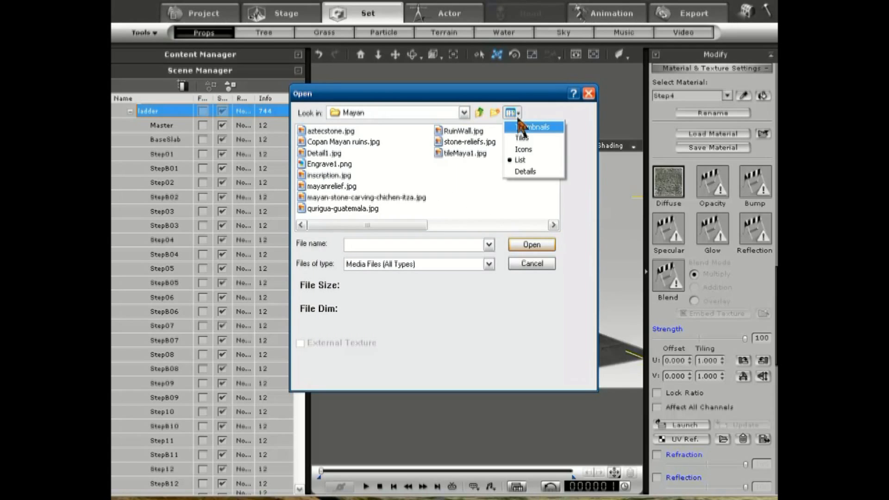
left_click(535, 128)
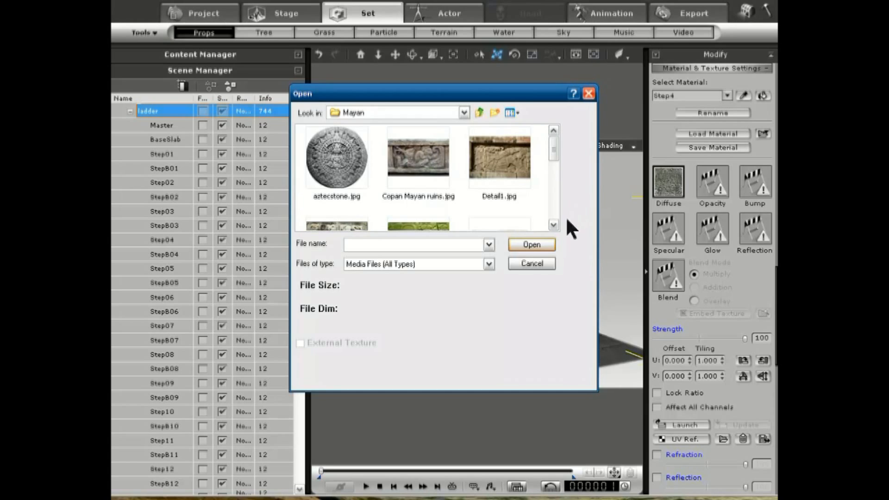
left_click_drag(554, 144, 552, 166)
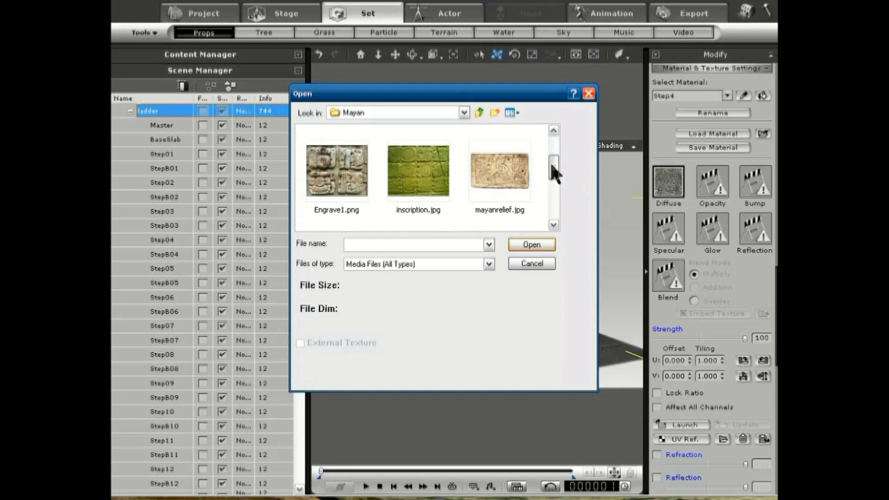
double_click(333, 161)
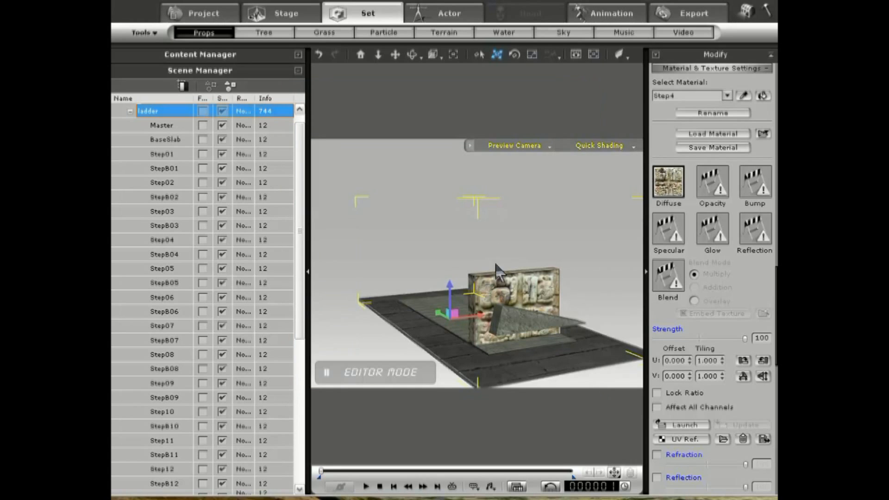
Lift the whole ladder prop slightly along Z, and adjust Step04's height to Z 722 so the carved block stands taller
mouse_move(450, 287)
left_mouse_down()
mouse_move(443, 209)
mouse_move(443, 273)
left_mouse_up()
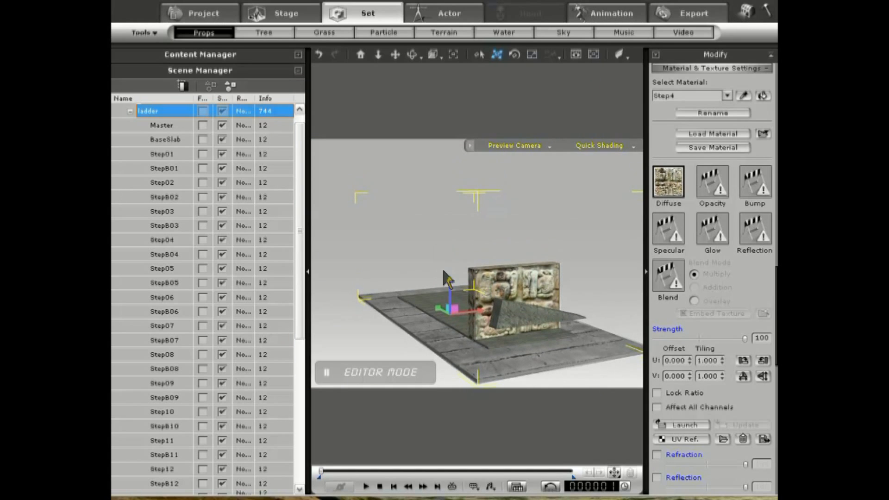
left_click(155, 240)
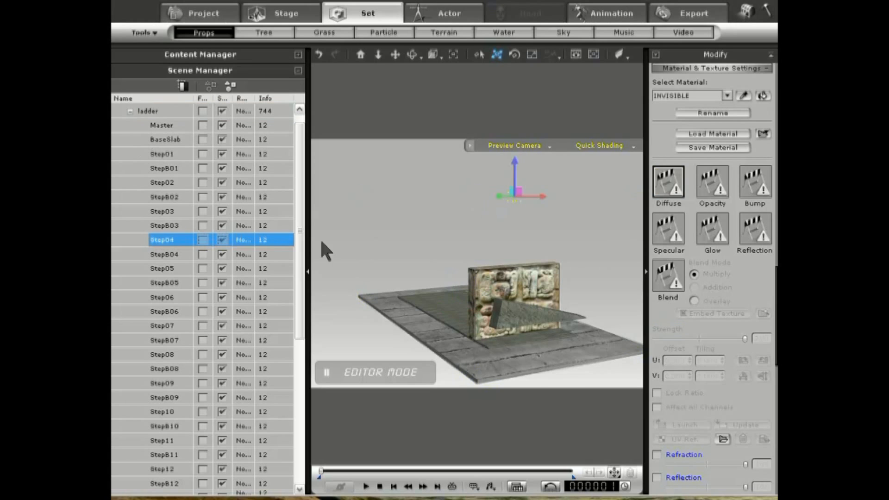
left_click_drag(516, 179, 516, 124)
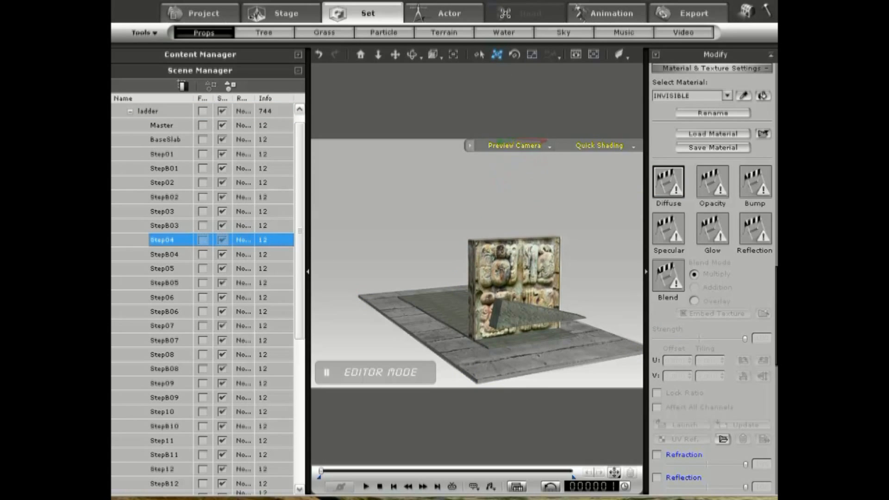
left_click_drag(508, 69, 509, 134)
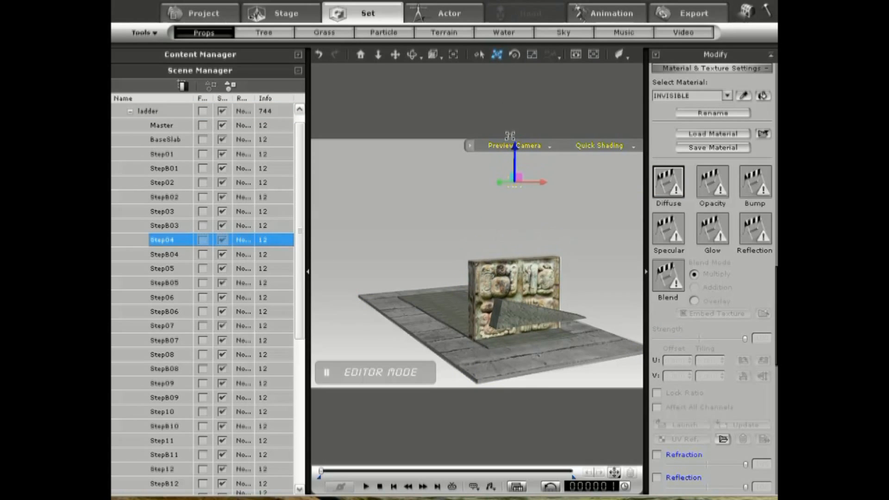
Display Step04's pivot and transform settings, try the Scene Root pivot, and set the pivot to Center
left_click(655, 53)
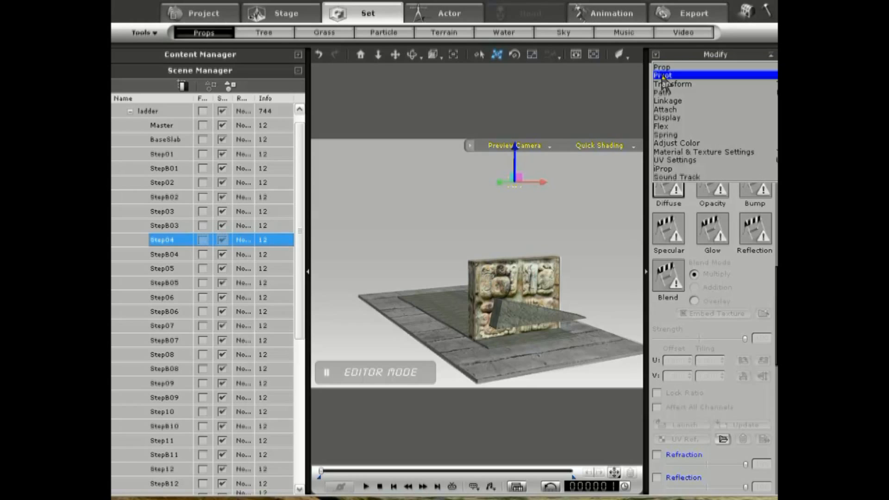
left_click(659, 71)
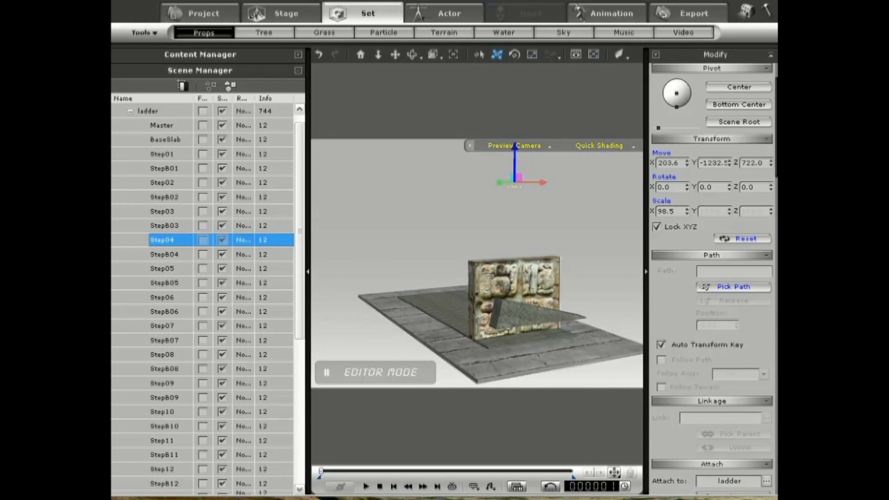
left_click(738, 123)
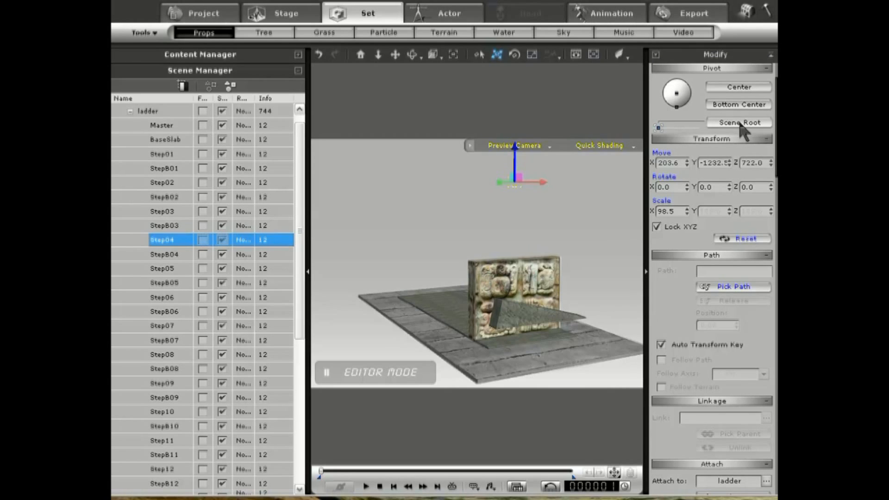
left_click(741, 93)
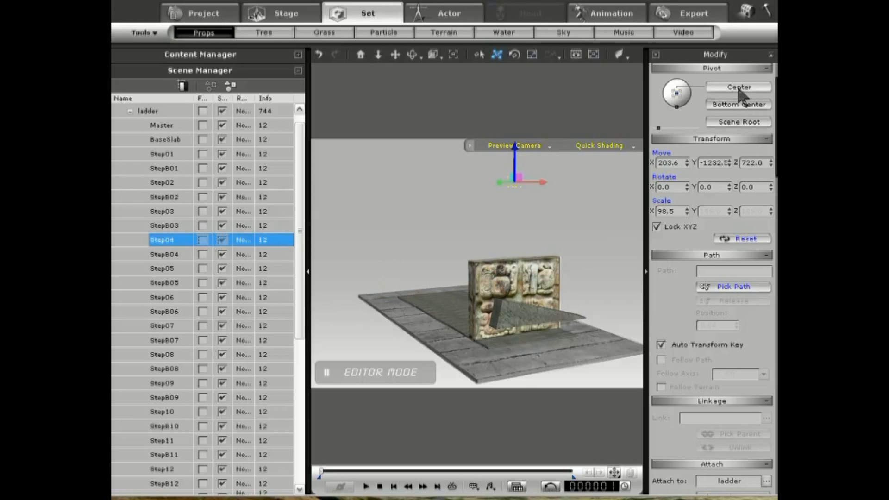
Lower Step04 to about Z 716 and scale it down to 0.7 so the carved block tapers toward its top
mouse_move(513, 159)
left_mouse_down()
mouse_move(513, 203)
mouse_move(518, 135)
mouse_move(517, 161)
left_mouse_up()
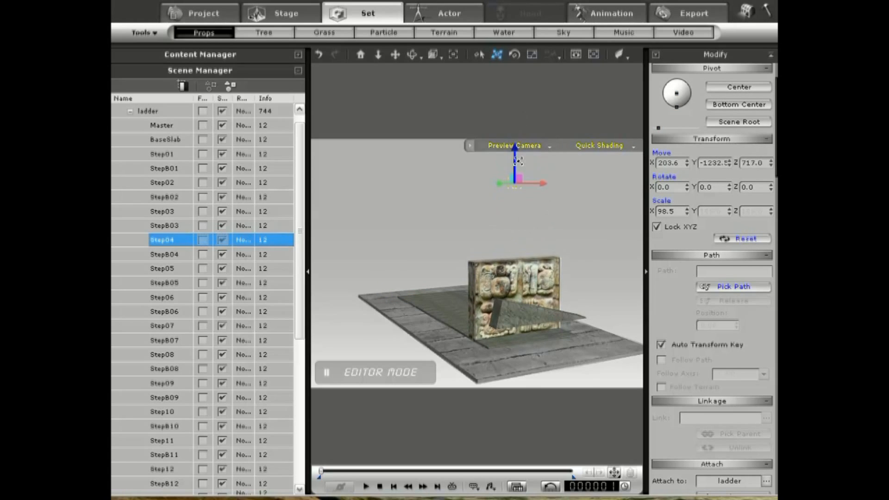
left_click(531, 53)
left_click_drag(542, 184, 426, 183)
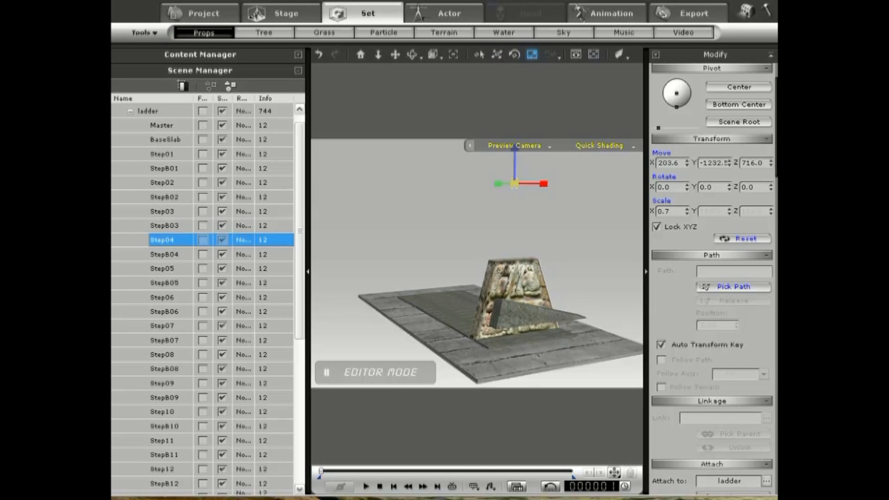
Raise Step05 along the Z axis to about 858 as a tall stone block behind the tapered one
left_click(163, 269)
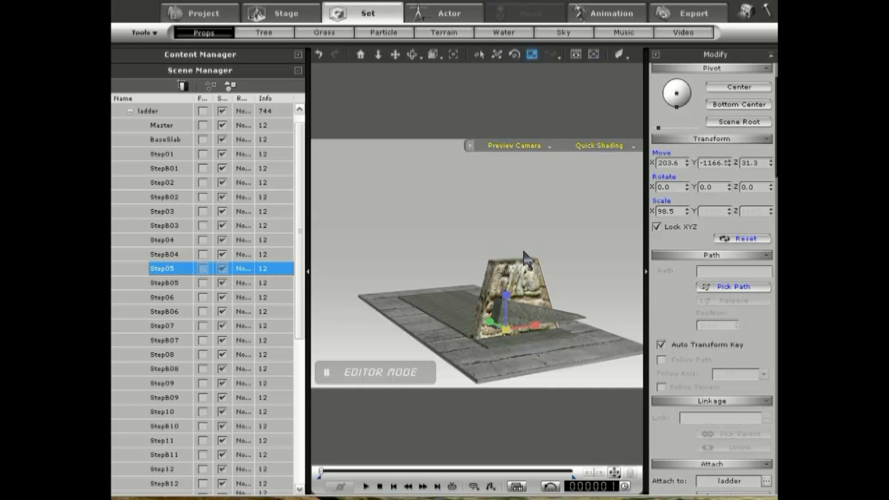
left_click(495, 51)
left_click_drag(502, 303, 515, 243)
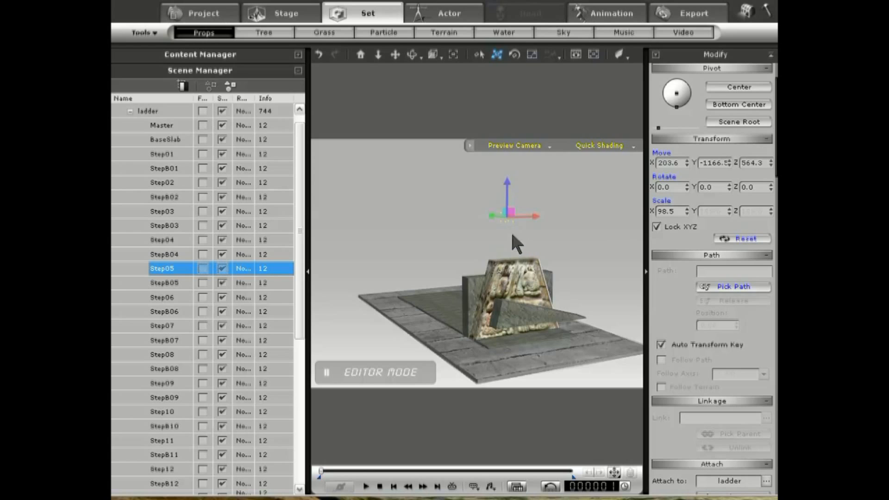
left_click_drag(511, 195, 507, 3)
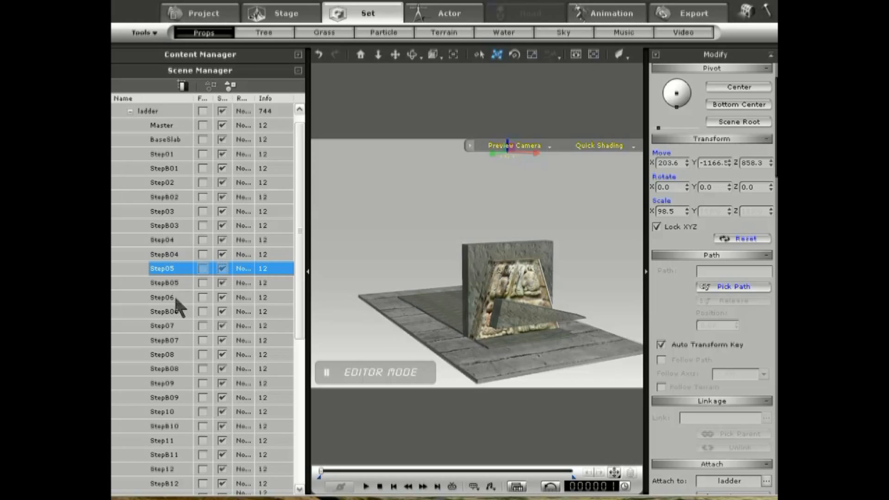
Scale Step05 and StepB05 up together to widen the rear block into a broad wall
left_click(175, 282, "ctrl")
left_click(531, 53)
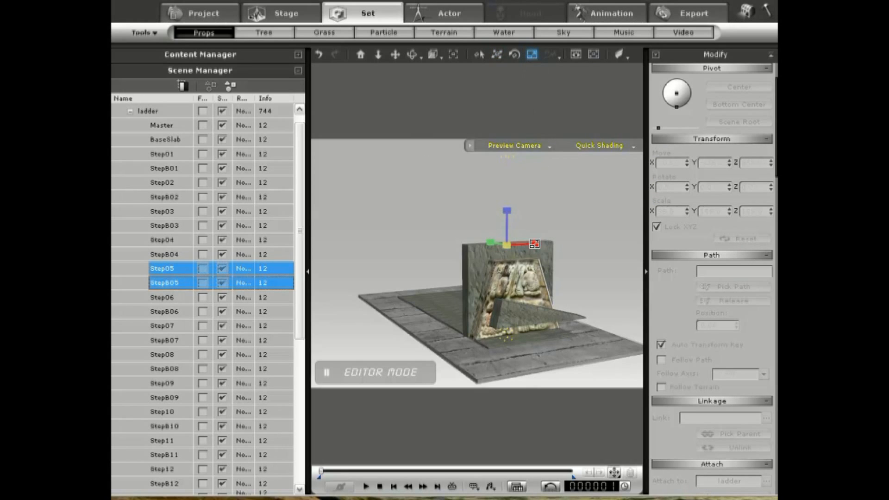
left_click_drag(545, 245, 667, 248)
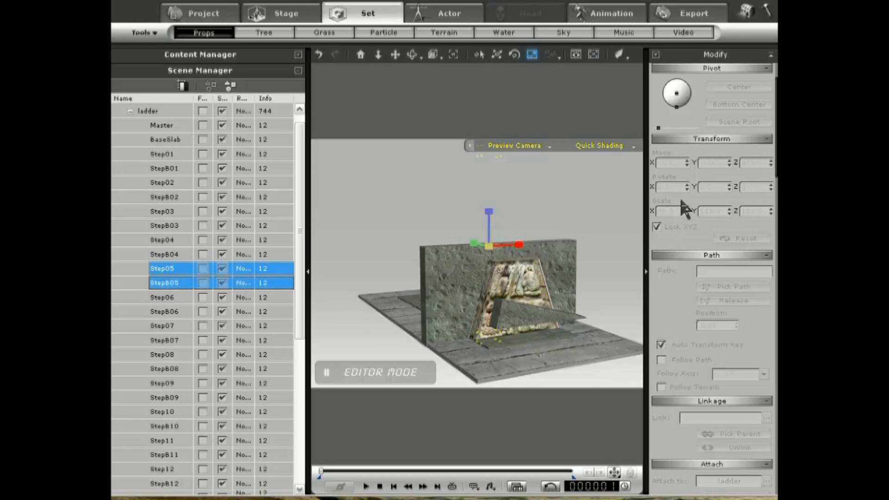
Load RuinWall.jpg from the Mayan folder as the diffuse texture of the ladder's Step20 material
left_click(142, 111)
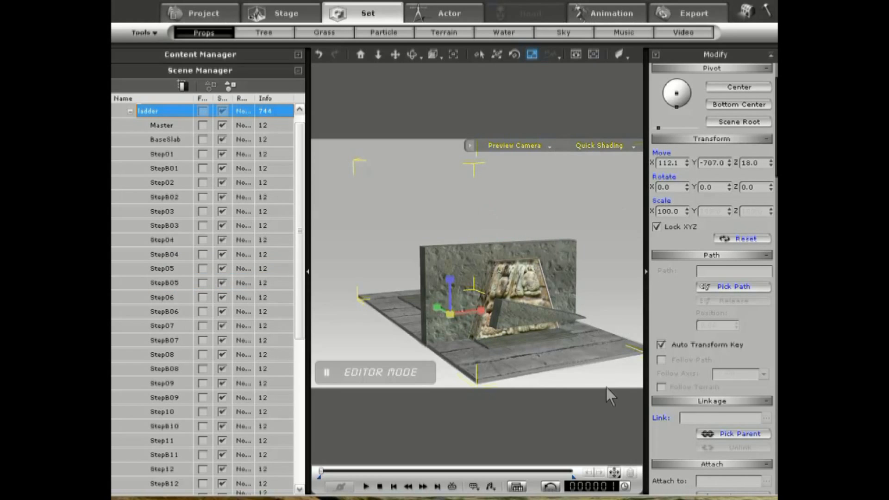
left_click(656, 55)
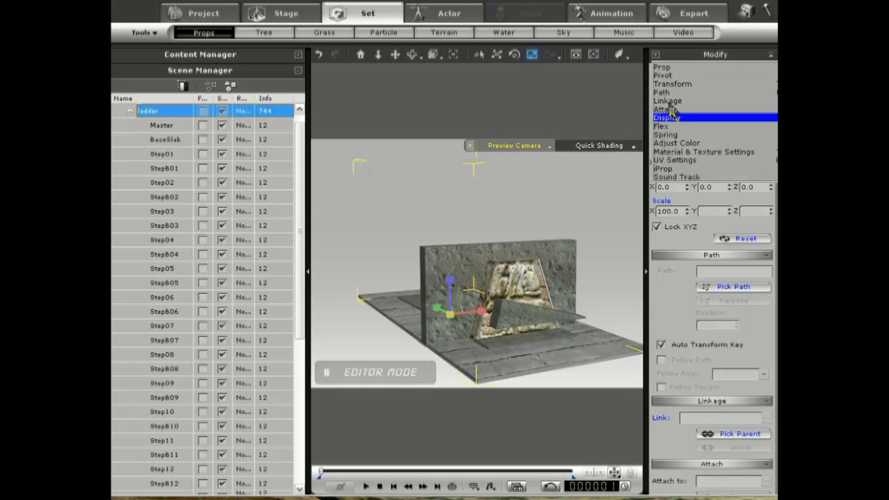
left_click(679, 149)
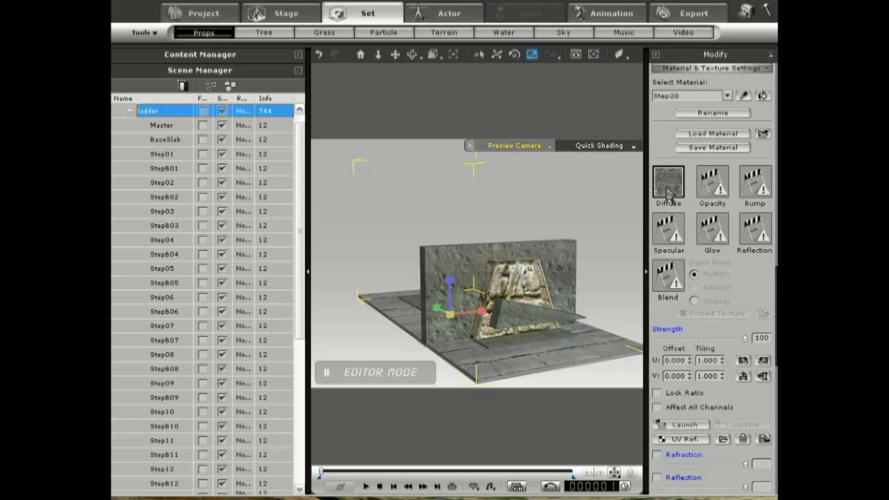
double_click(668, 181)
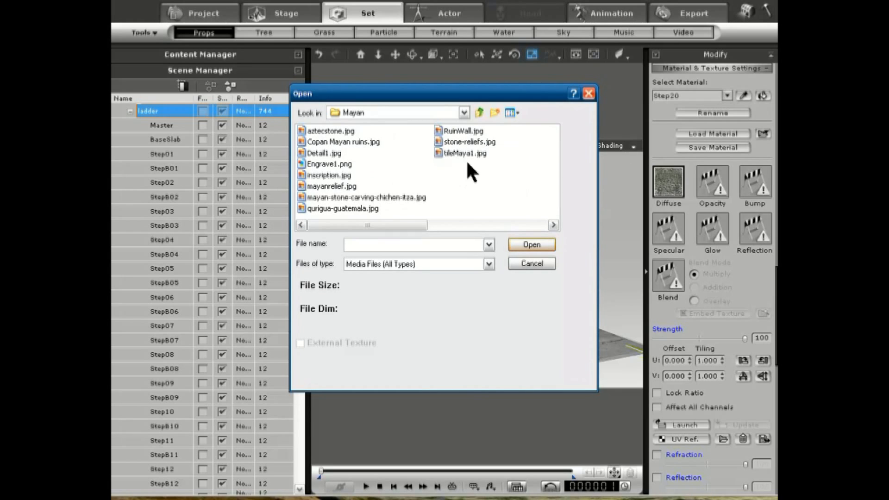
left_click(470, 138)
left_click(466, 133)
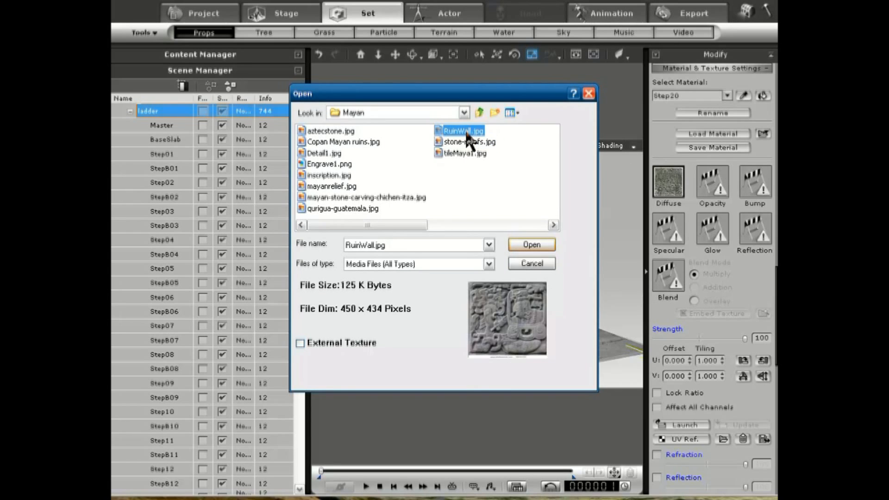
double_click(466, 133)
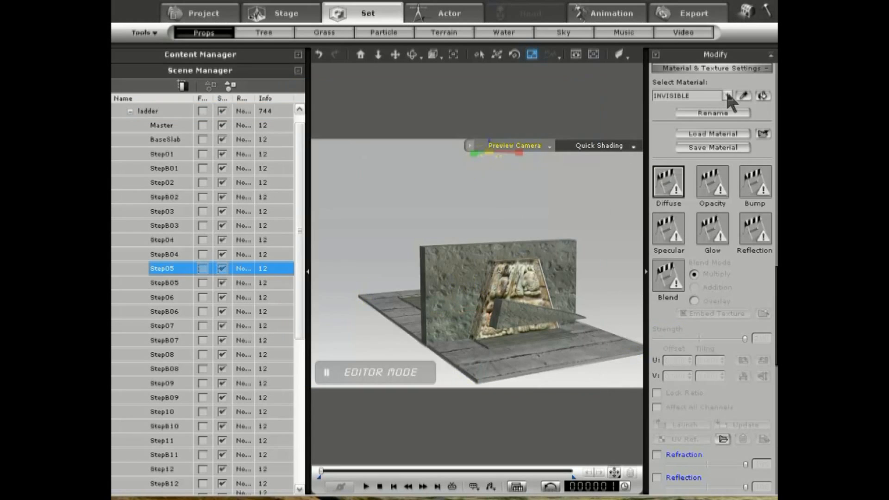
Load RuinWall.jpg from the Mayan folder as the diffuse texture of the ladder's Step5 material
left_click(149, 112)
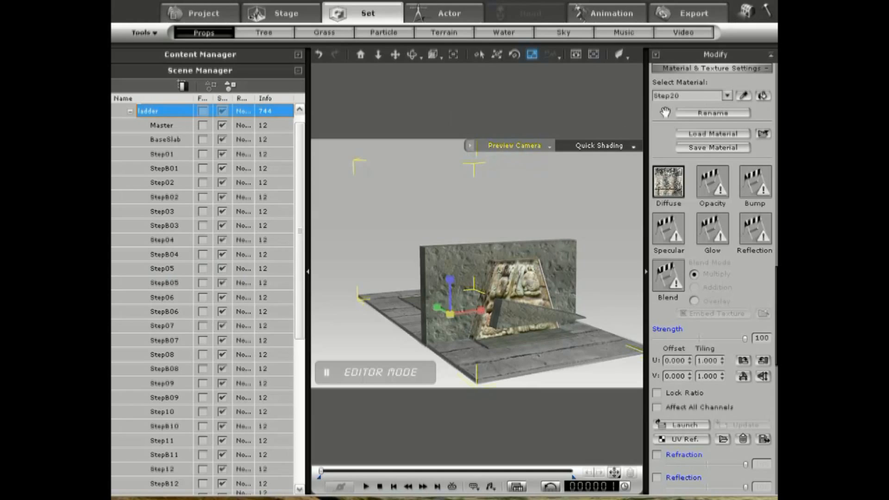
left_click(727, 96)
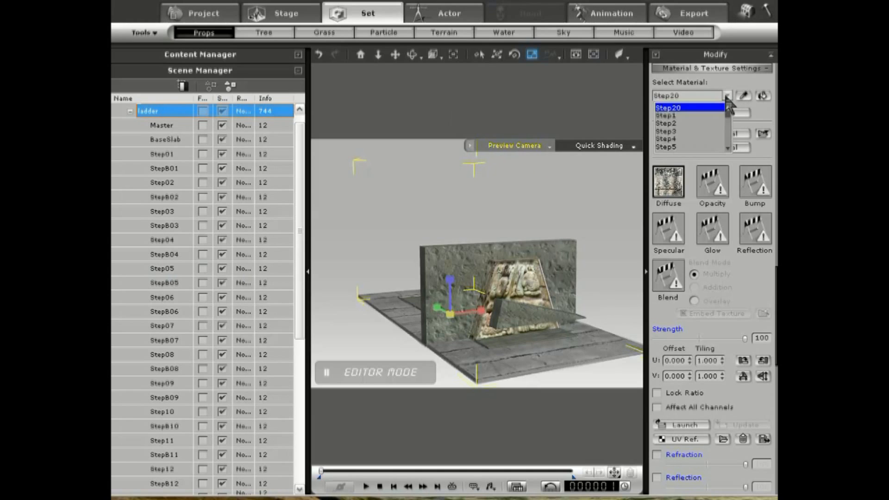
left_click(670, 147)
left_click(665, 179)
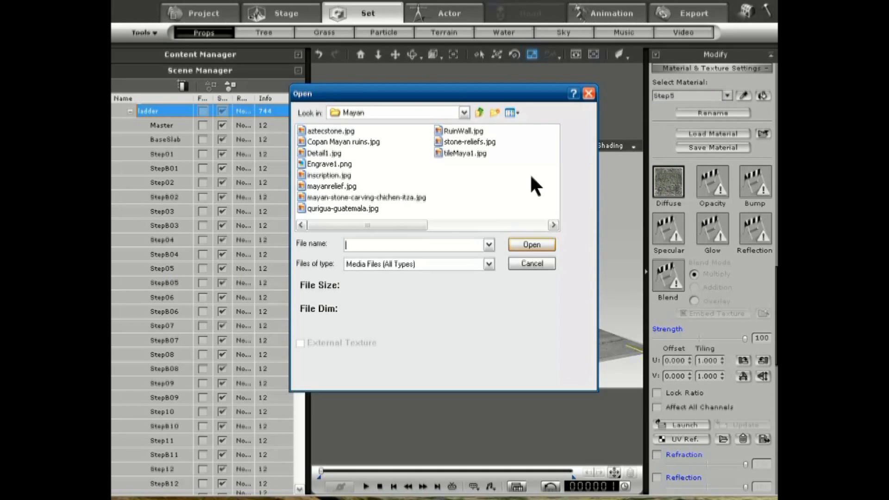
double_click(463, 131)
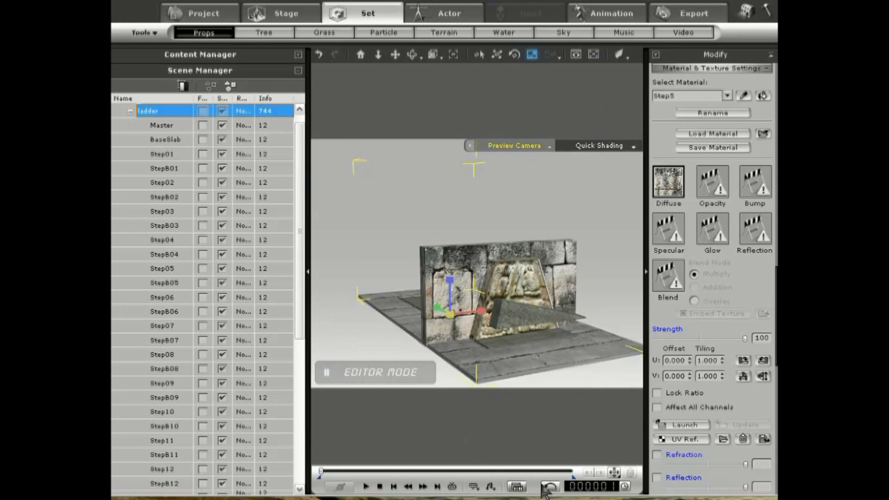
Set the U and V tiling of the Step5 diffuse texture to 10 each for small repeating blocks on the wall
scroll(739, 420, "down", 2)
scroll(739, 421, "up", 2)
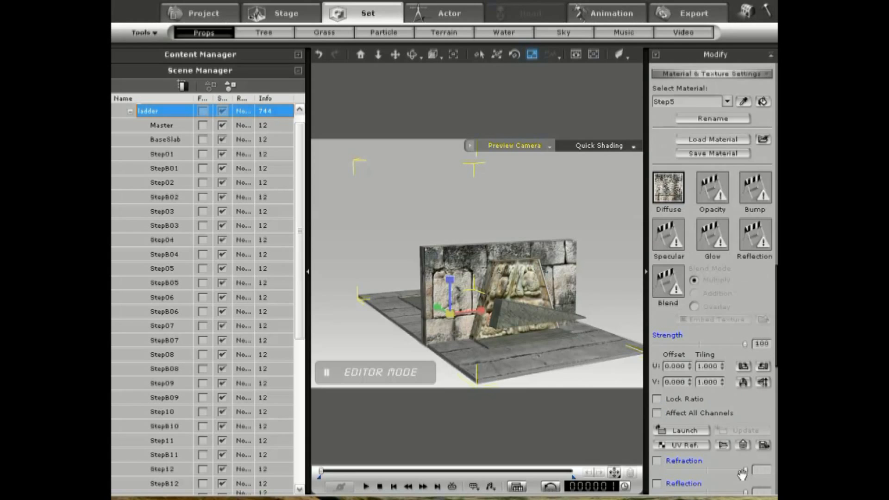
double_click(711, 367)
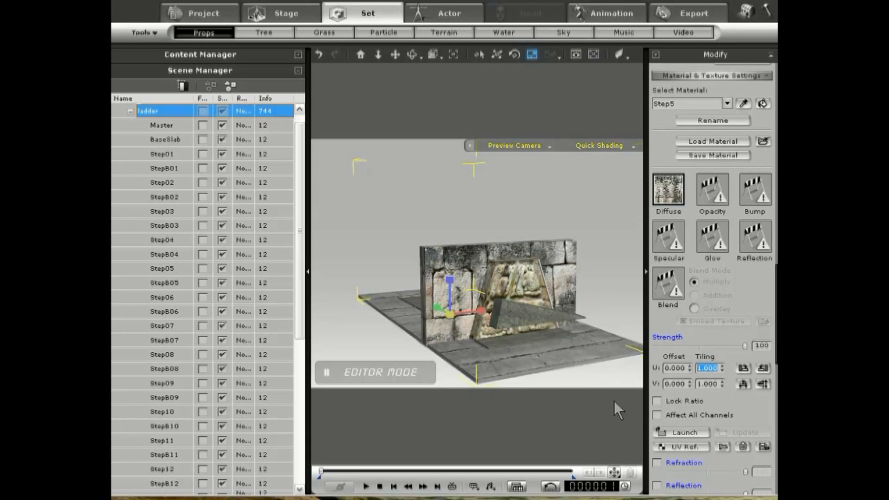
type("10")
left_click_drag(717, 383, 674, 381)
type("1")
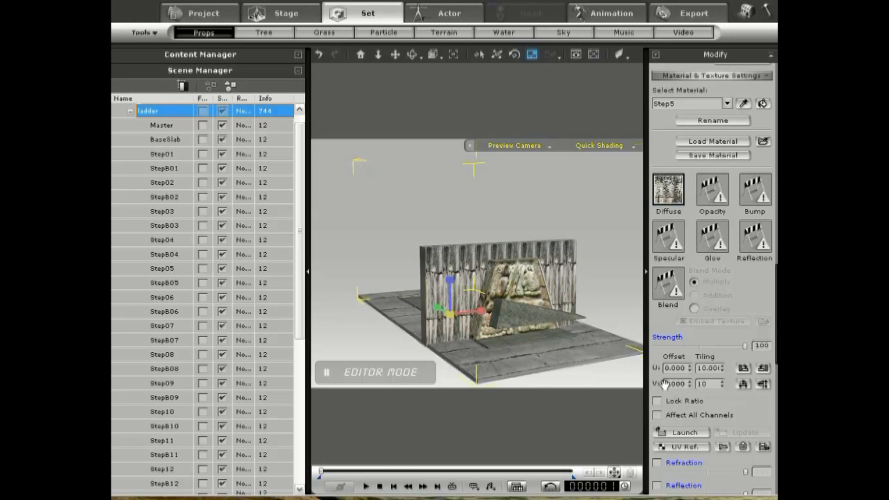
type("0")
key("Return")
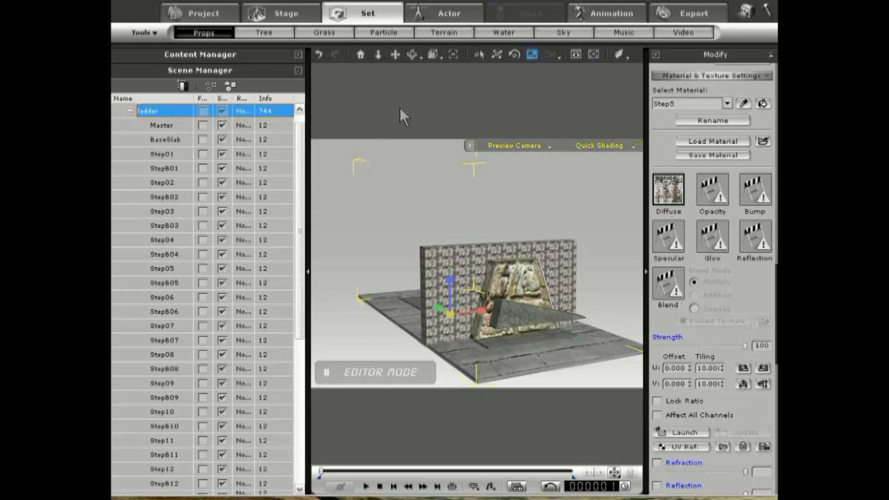
Duplicate the ladder prop and rotate the copy about the vertical axis so its wall stands at a right angle to the original
left_click(514, 53)
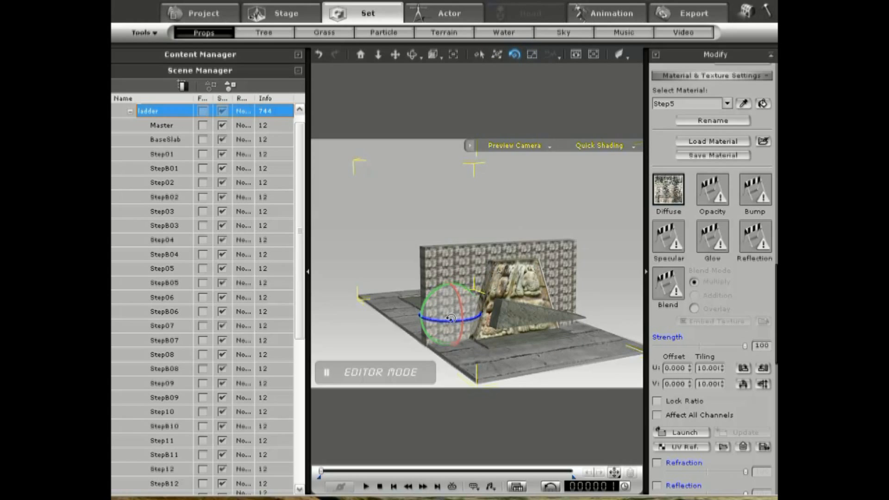
left_click_drag(461, 319, 504, 313)
left_click(394, 55)
left_click_drag(399, 227, 391, 200)
right_click_drag(391, 200, 505, 248)
left_click(513, 54)
left_click_drag(509, 326, 517, 328)
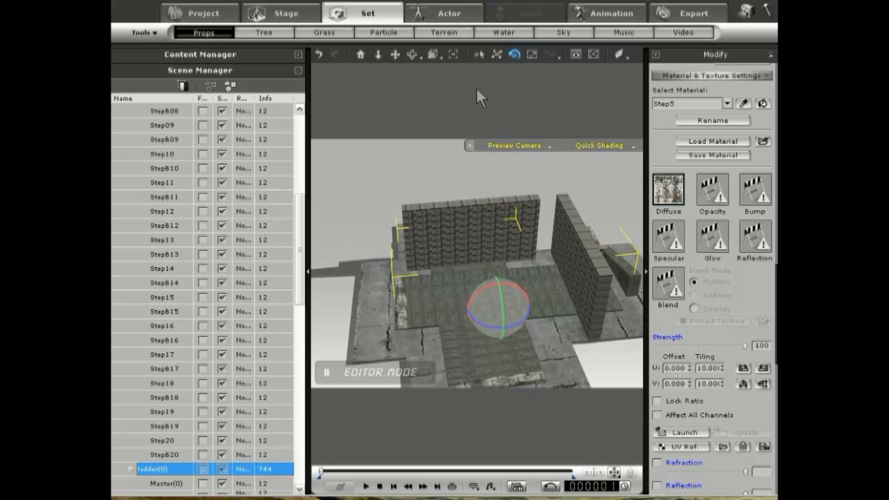
Move the duplicated ladder along its green axis until its wall meets the original wall in a corner
left_click(497, 53)
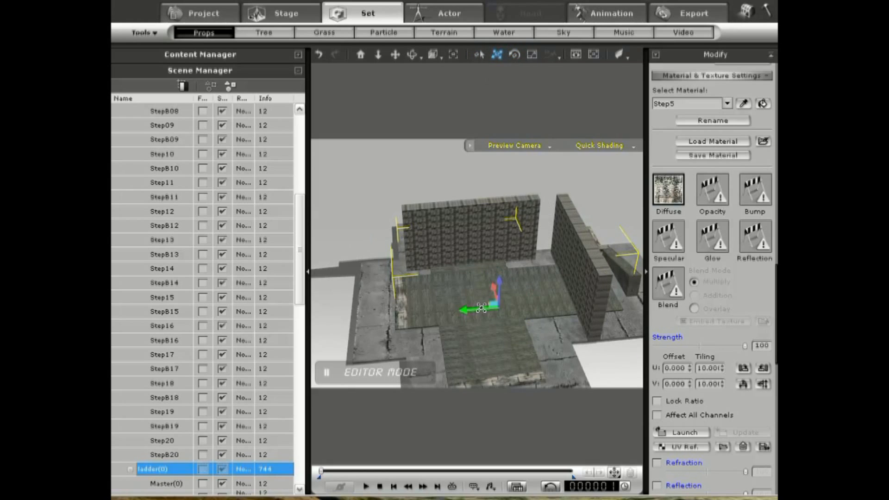
left_click_drag(475, 310, 552, 310)
left_click_drag(569, 311, 585, 311)
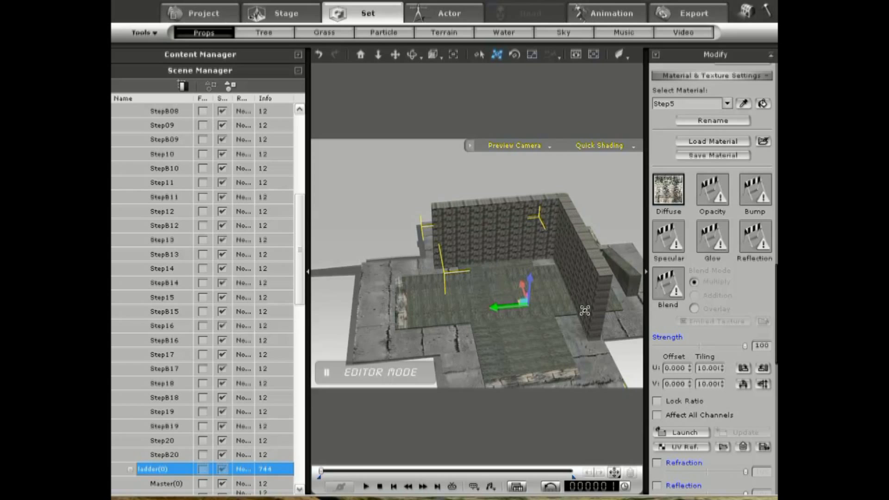
Examine the corner formed by the two ladder props from the inside and from the carved-block side
left_click(412, 55)
left_click_drag(466, 244, 359, 95)
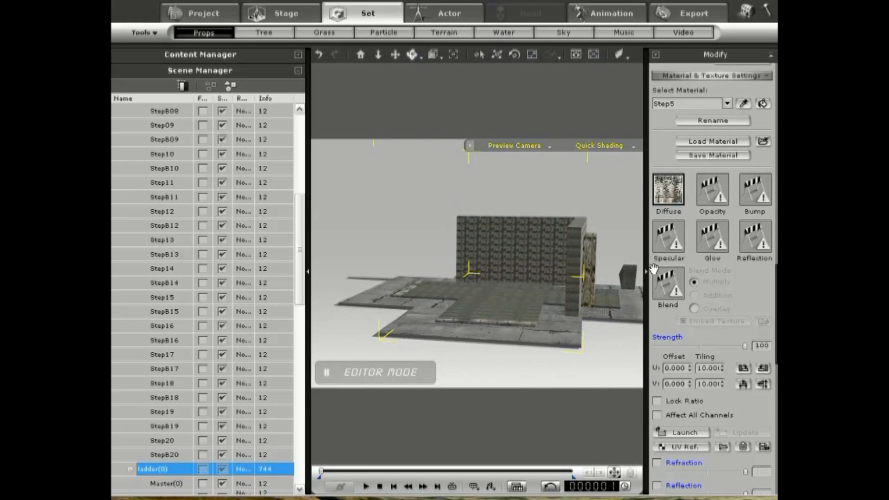
left_click_drag(653, 268, 414, 292)
left_click_drag(593, 271, 365, 282)
left_click_drag(562, 266, 508, 416)
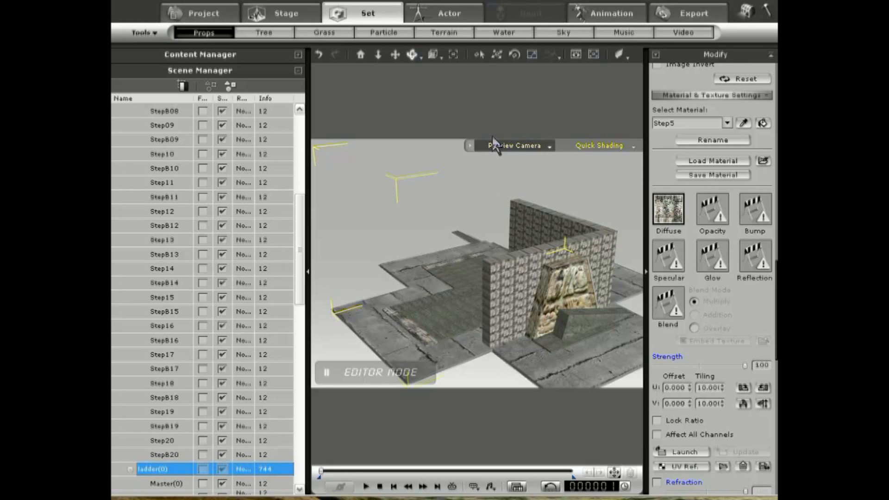
left_click(394, 55)
left_click_drag(418, 160, 399, 166)
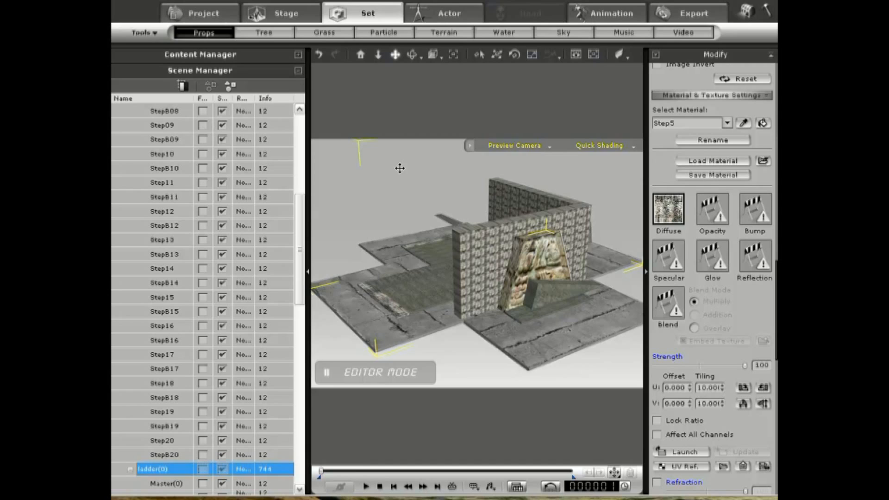